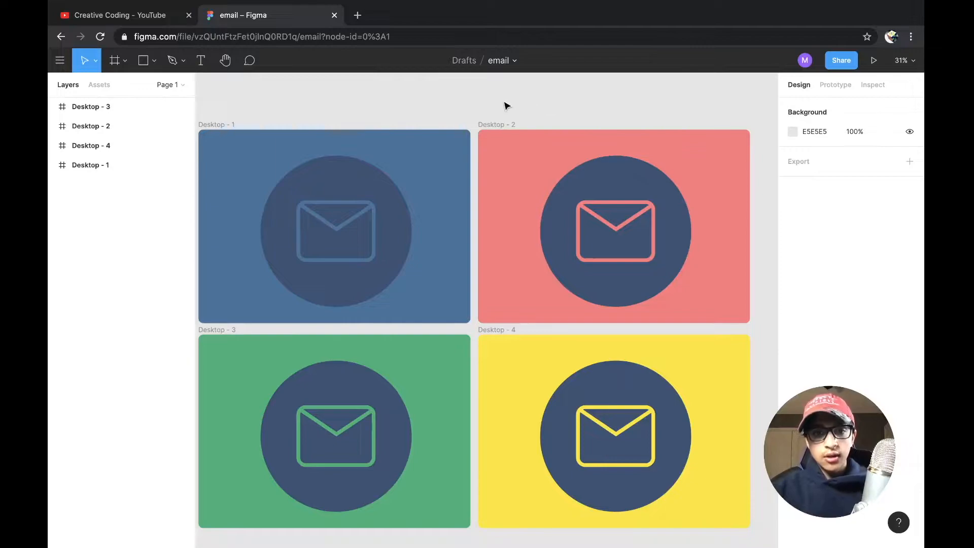
- Leave the email file and create a new blank canvas file in Drafts
click(57, 62)
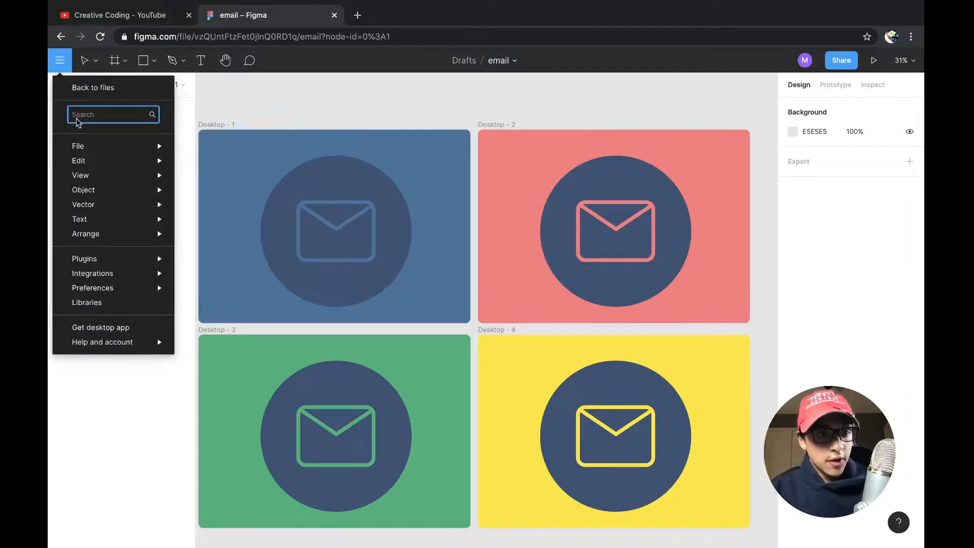
click(83, 88)
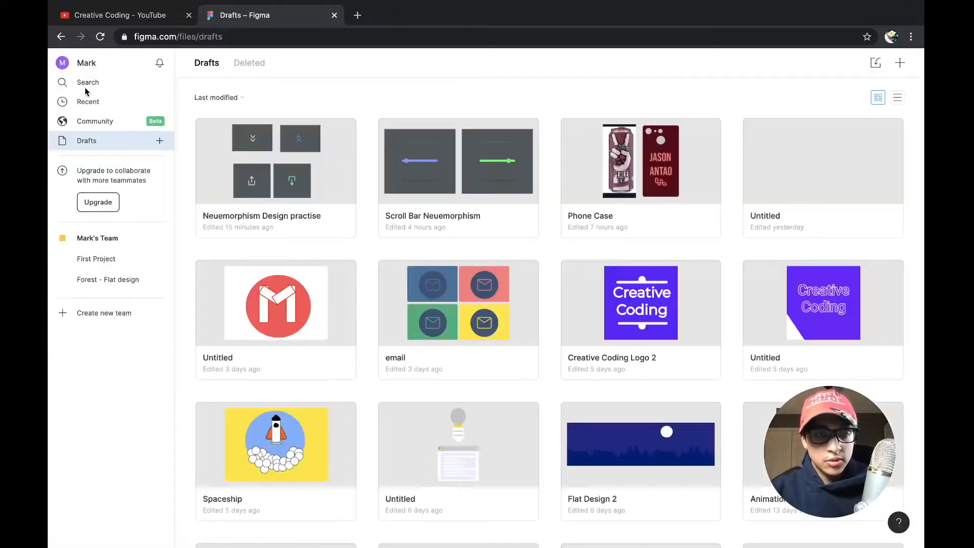
scroll(387, 177, down, 5)
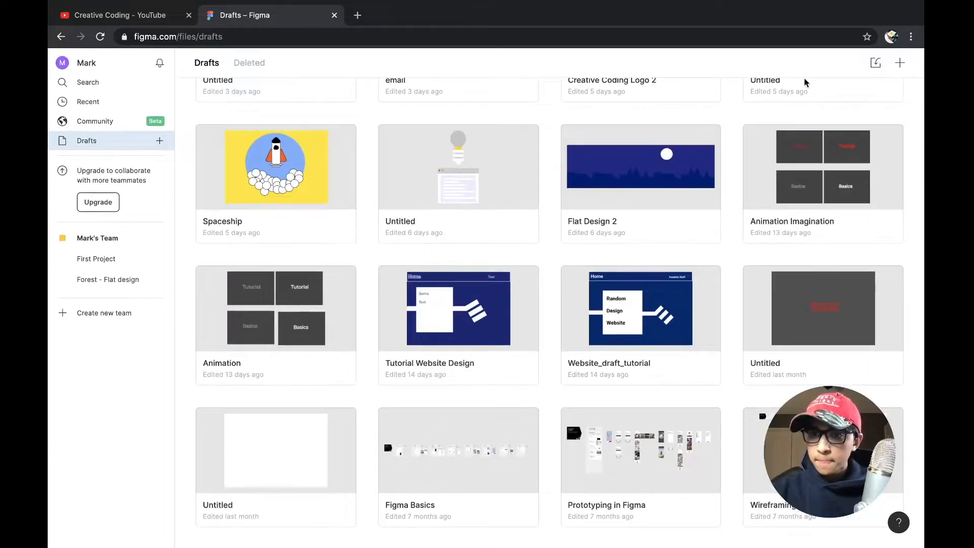
click(906, 66)
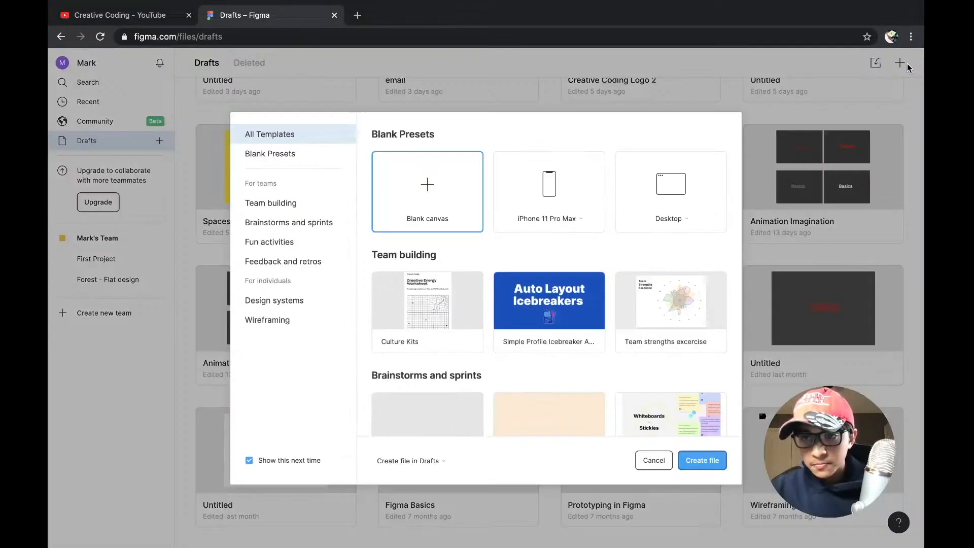
click(696, 464)
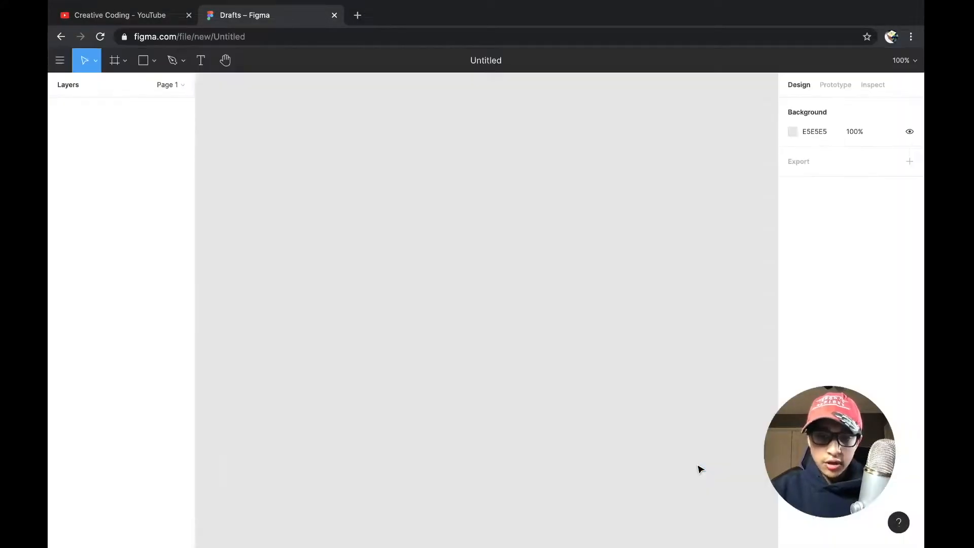
- Add a frame using the Desktop 1440×1024 preset
click(116, 62)
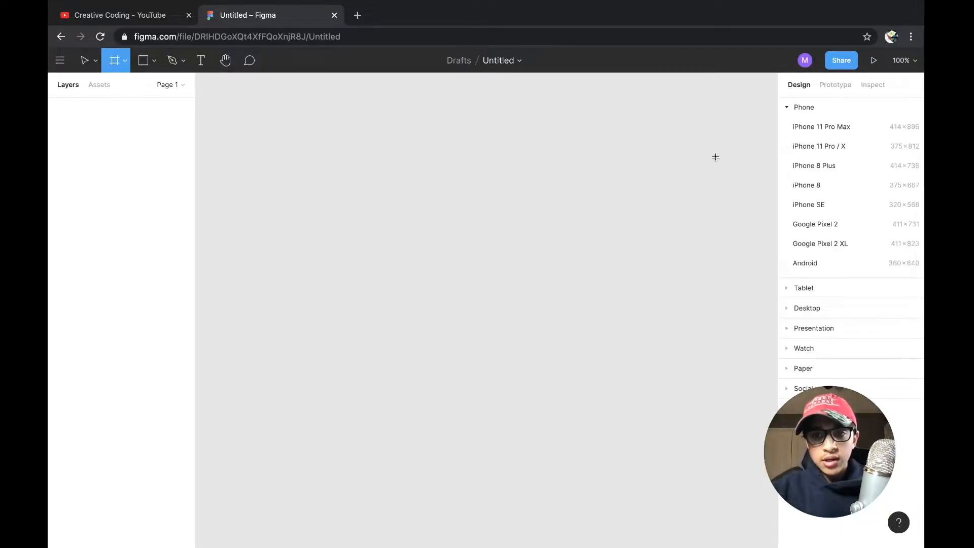
click(792, 309)
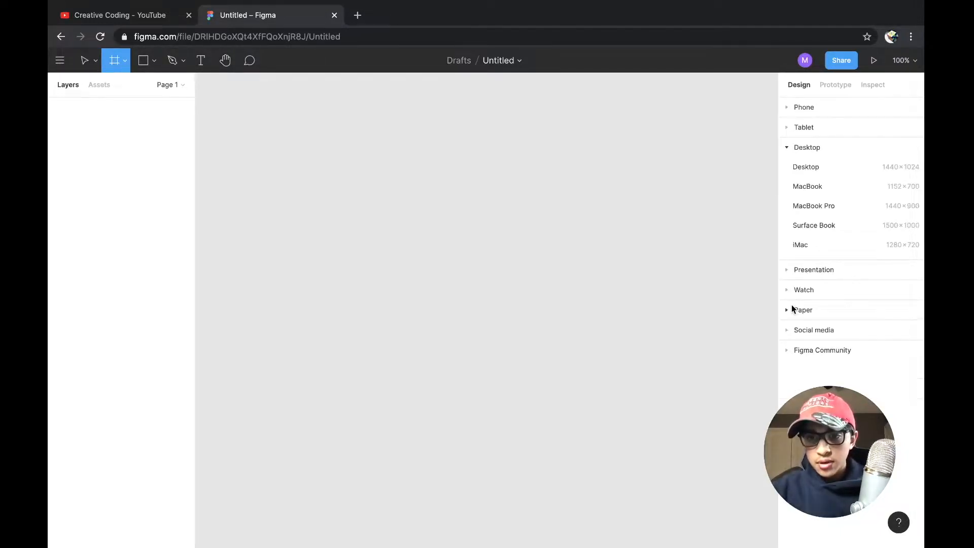
click(804, 166)
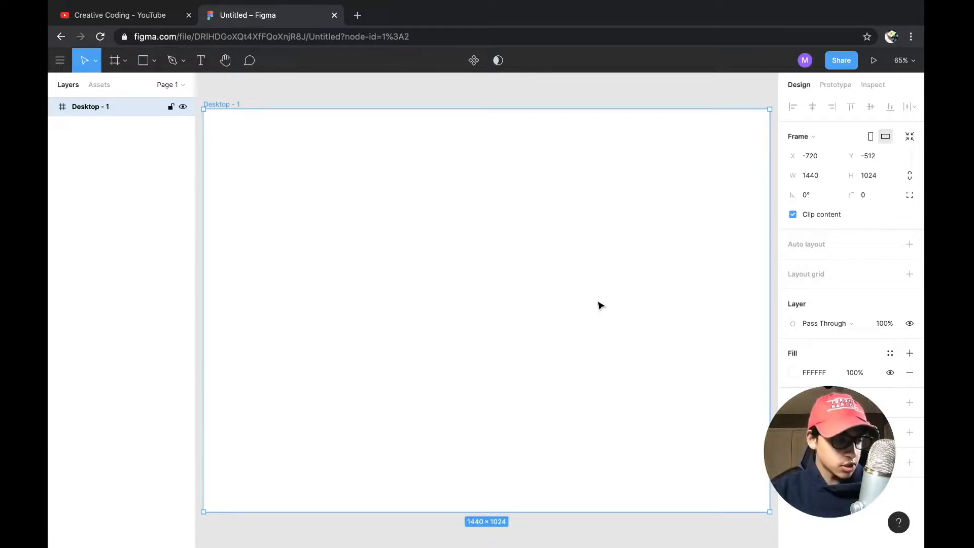
- Change the Desktop - 1 frame's fill to light pink FFA7A7
click(792, 373)
drag(689, 327, 683, 200)
click(678, 243)
click(602, 92)
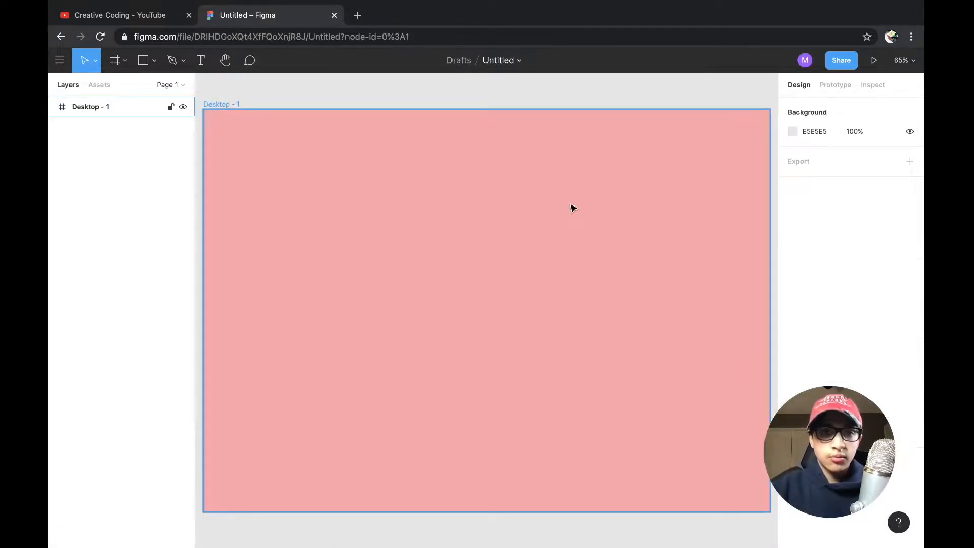
- Rename the untitled file as flat design
scroll(572, 208, down, 1)
double_click(506, 64)
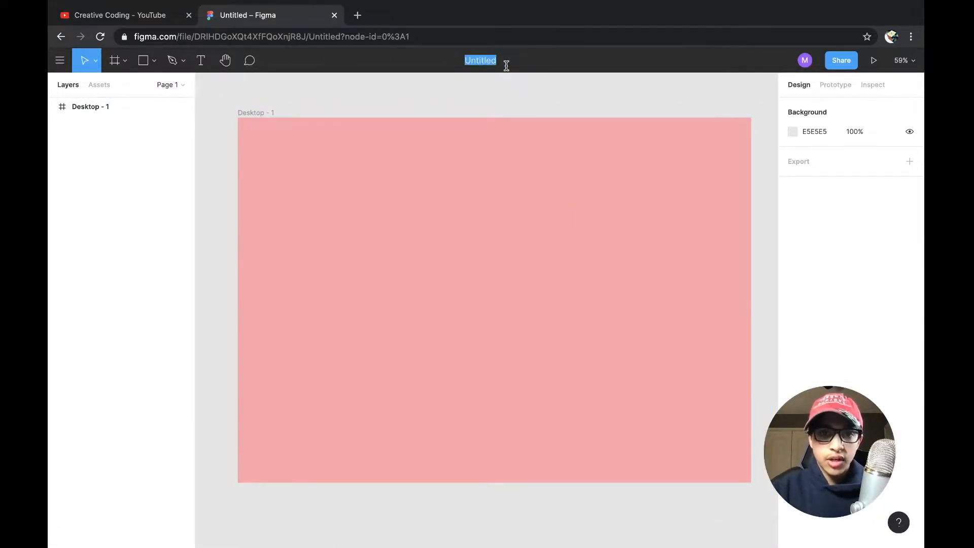
key(BackSpace)
text(flat design)
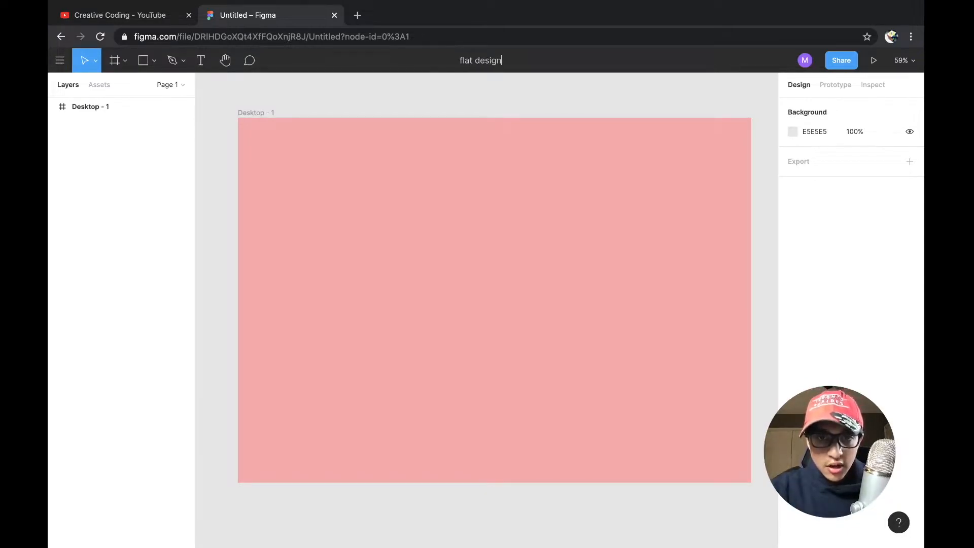
key(Return)
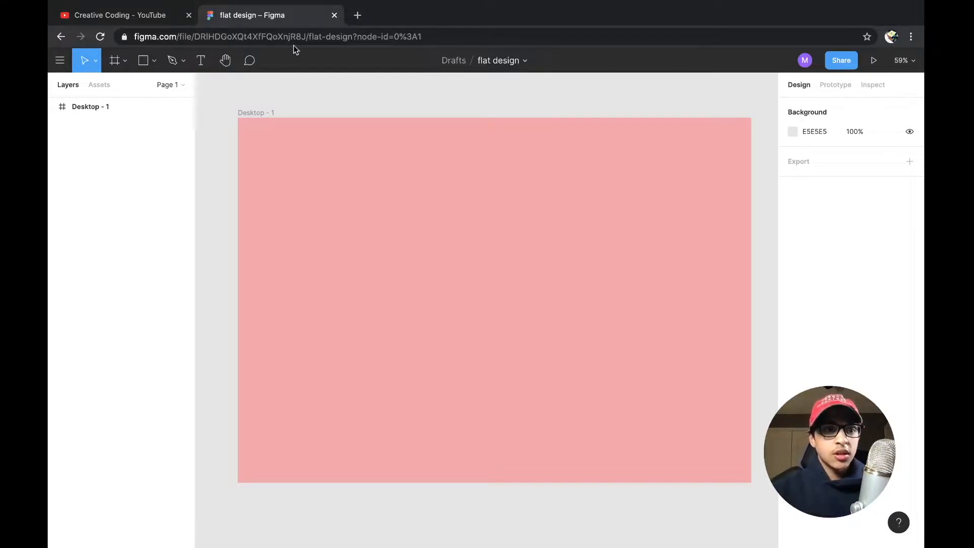
- Open the email design file in a new browser tab and examine the envelope icon in its Desktop - 2 frame
click(356, 14)
text(figma)
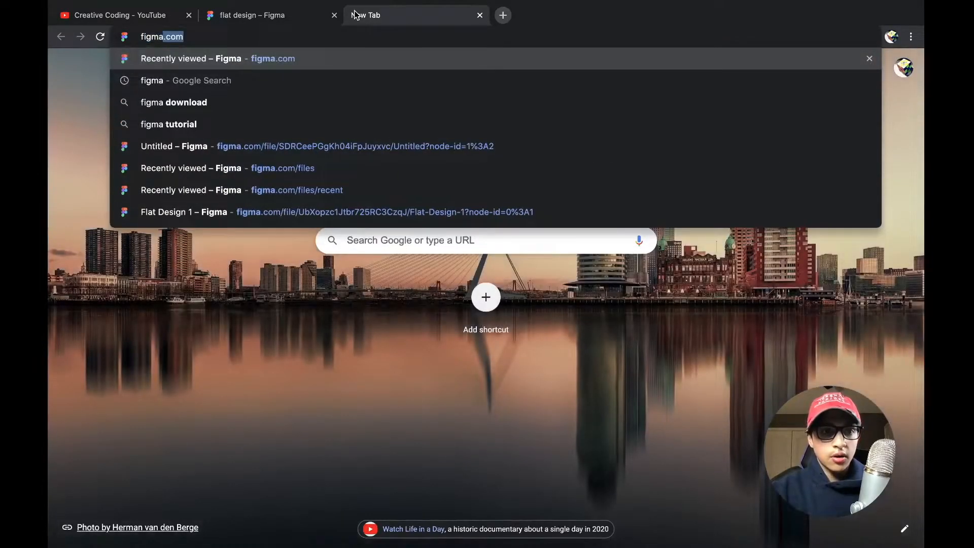
key(Return)
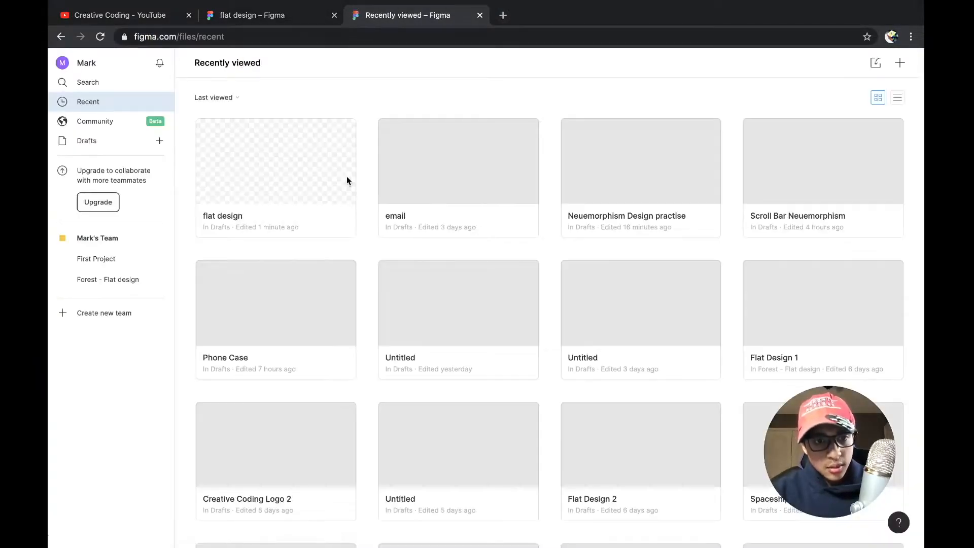
click(486, 162)
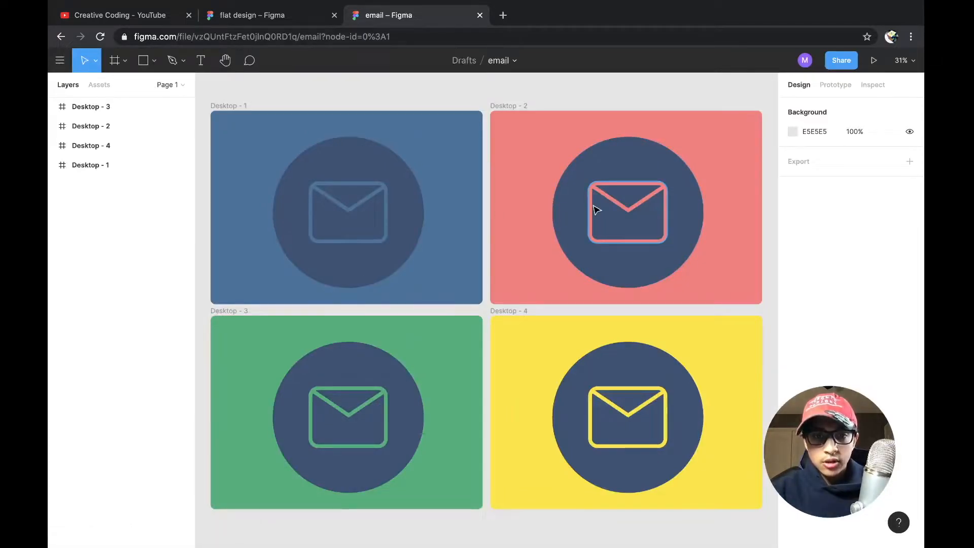
scroll(593, 211, right, 3)
scroll(594, 211, right, 3)
ctrl+scroll(541, 187, up, 5)
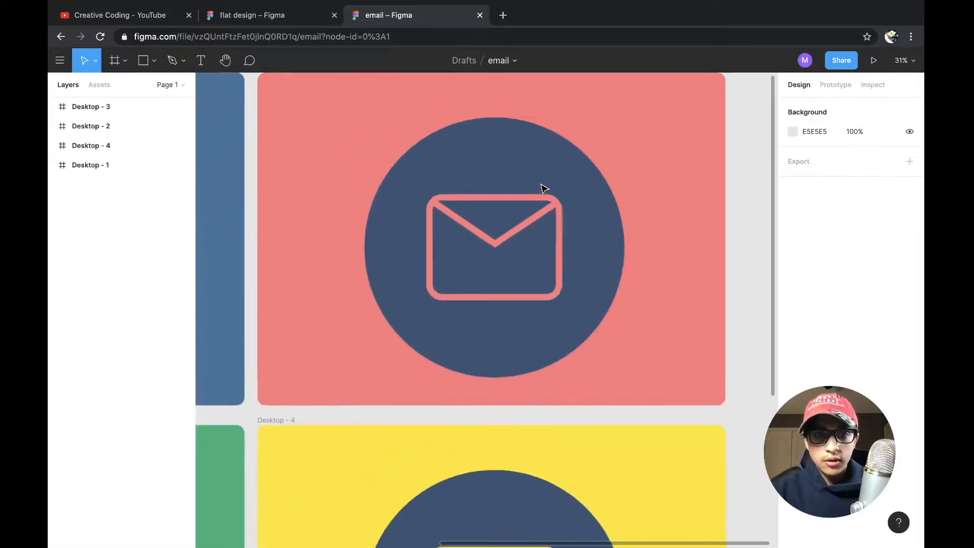
ctrl+scroll(540, 186, down, 4)
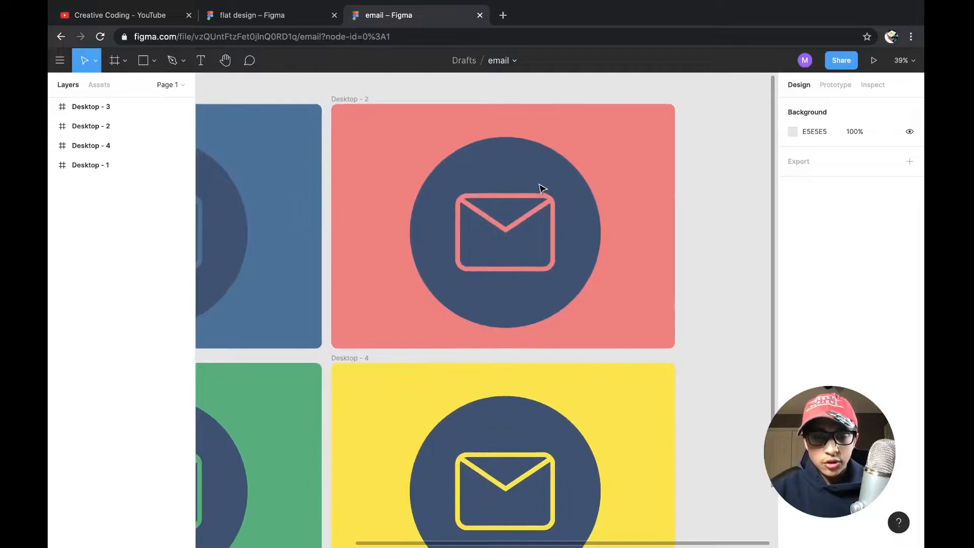
- In the flat design file, draw an ellipse about 612×601 and move it to the centre of the pink frame
click(252, 15)
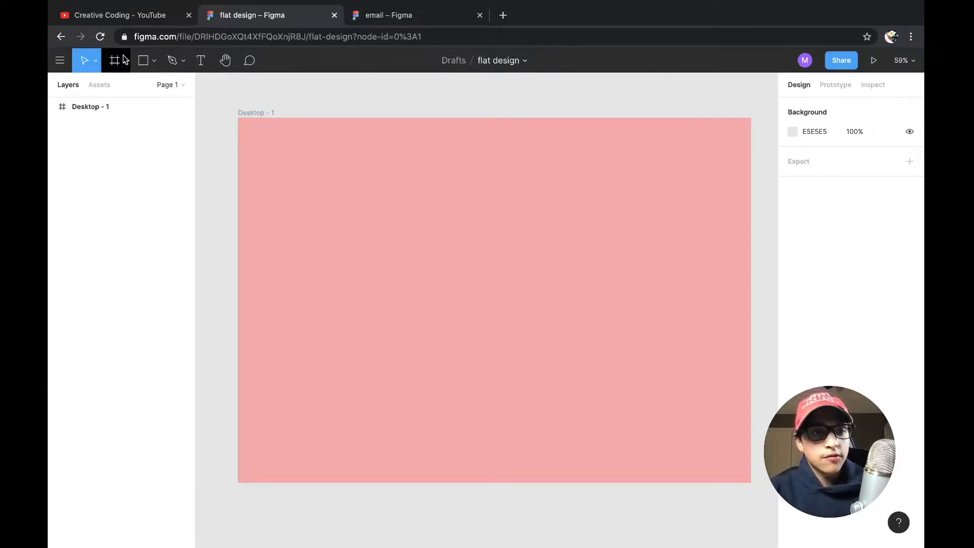
click(154, 62)
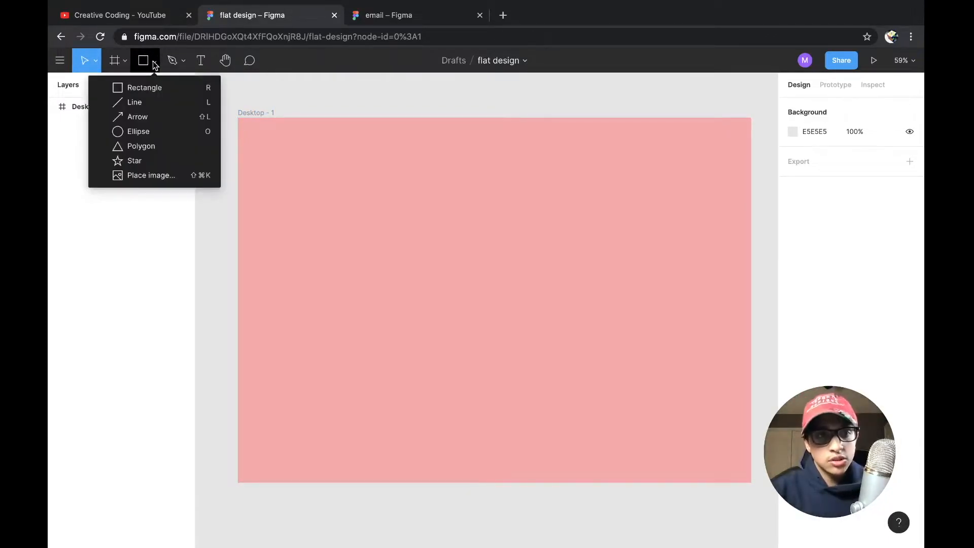
click(131, 133)
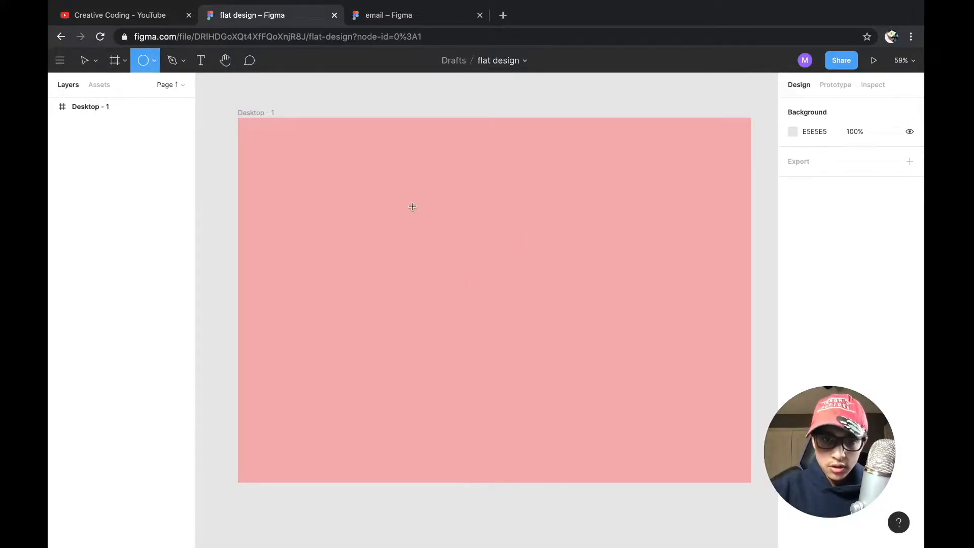
mouse_move(412, 207)
mouse_down()
mouse_move(543, 320)
mouse_move(631, 421)
mouse_up()
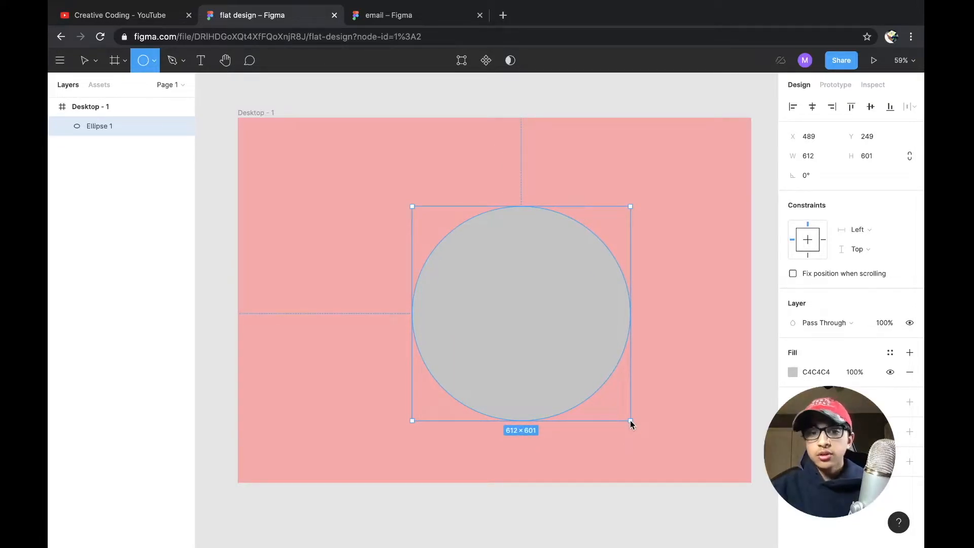
drag(630, 420, 630, 420)
mouse_move(532, 324)
mouse_down()
mouse_move(510, 304)
mouse_move(517, 313)
mouse_move(505, 311)
mouse_up()
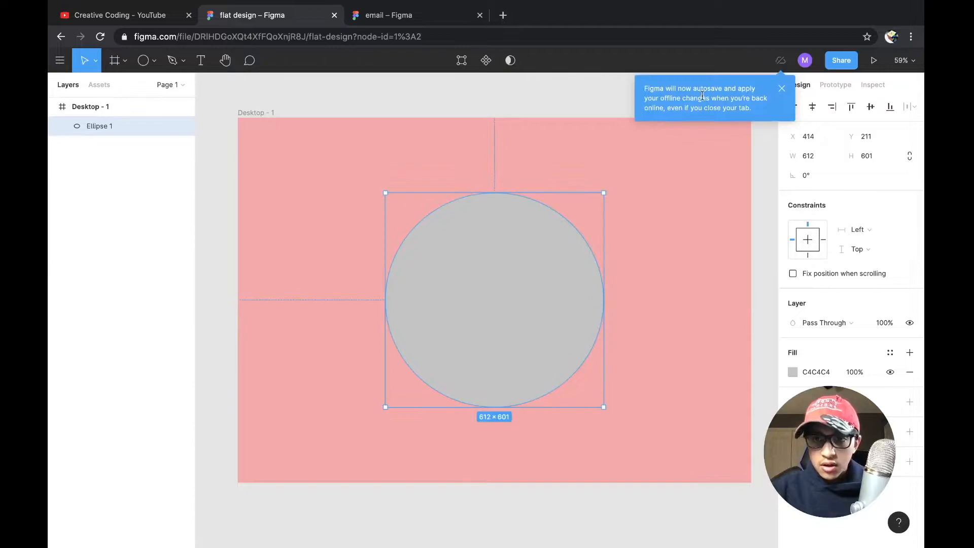
click(783, 89)
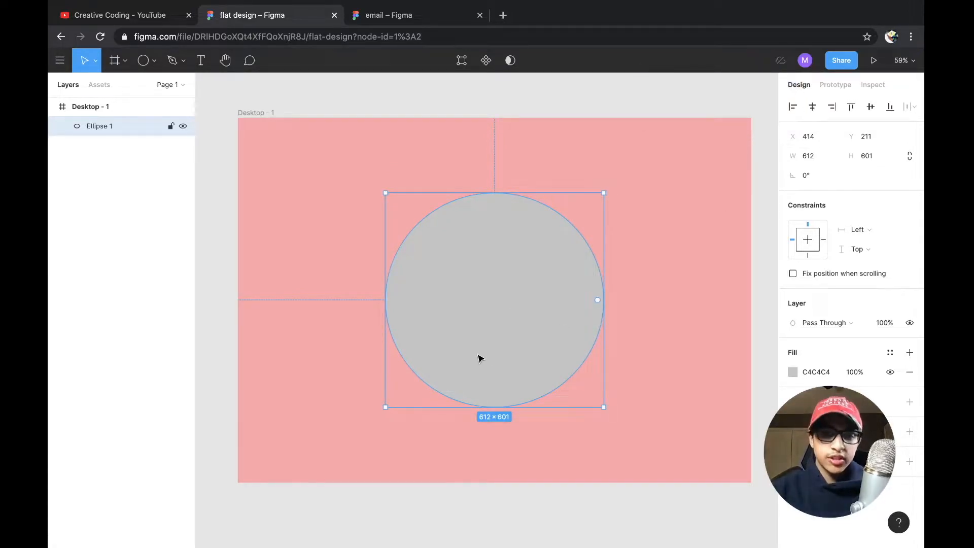
- Set the ellipse's width and height to 600 each
click(822, 160)
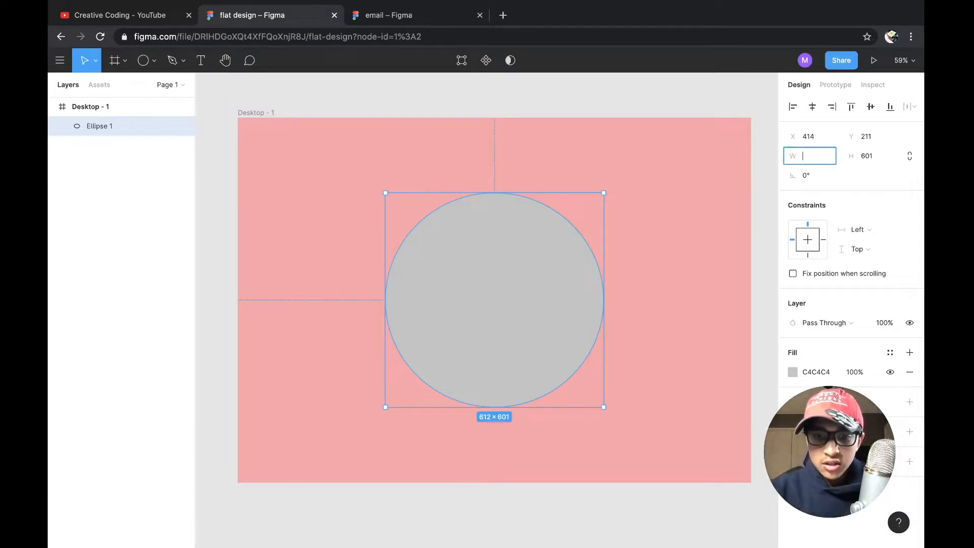
click(875, 161)
text(600)
key(Return)
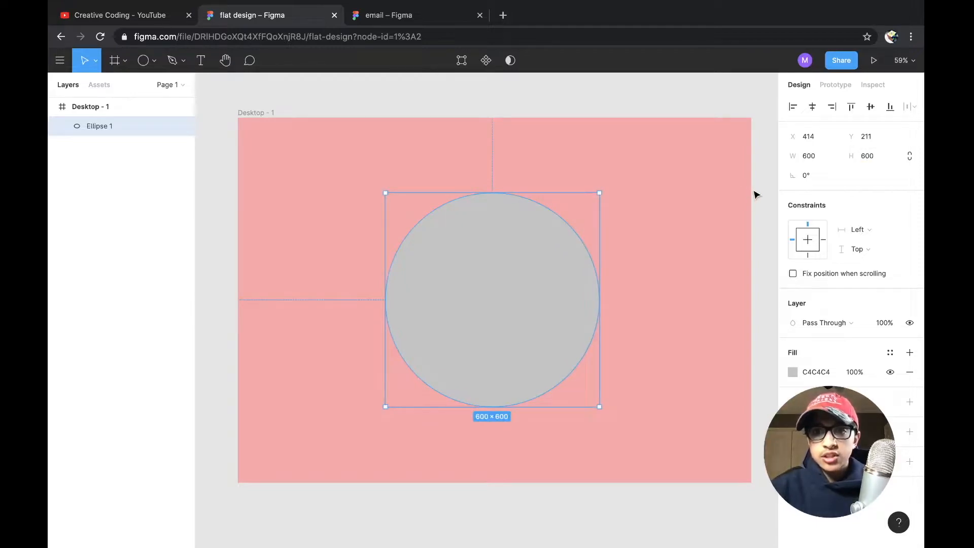
click(756, 195)
click(453, 312)
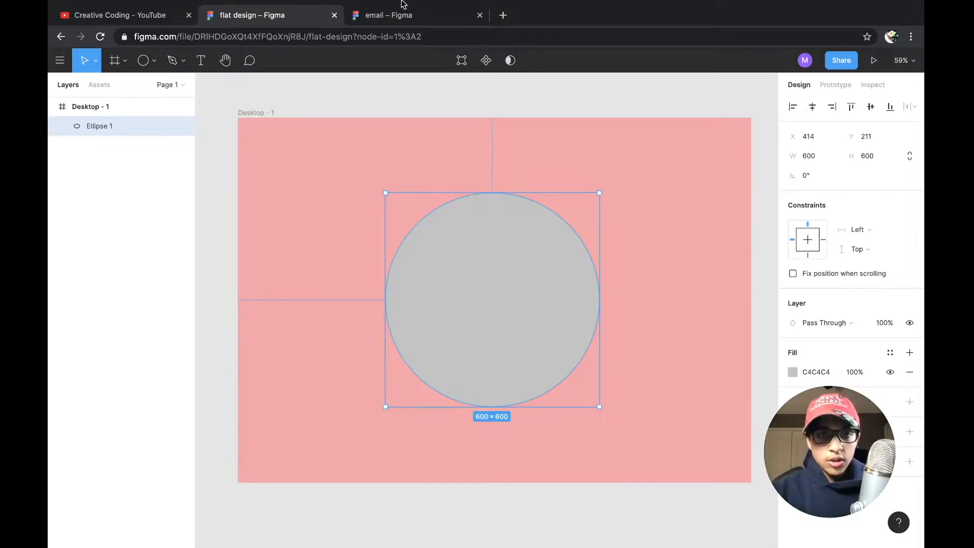
- Check the circle in the email reference file and fill the flat design file's circle with solid blue 3B59A7
click(397, 11)
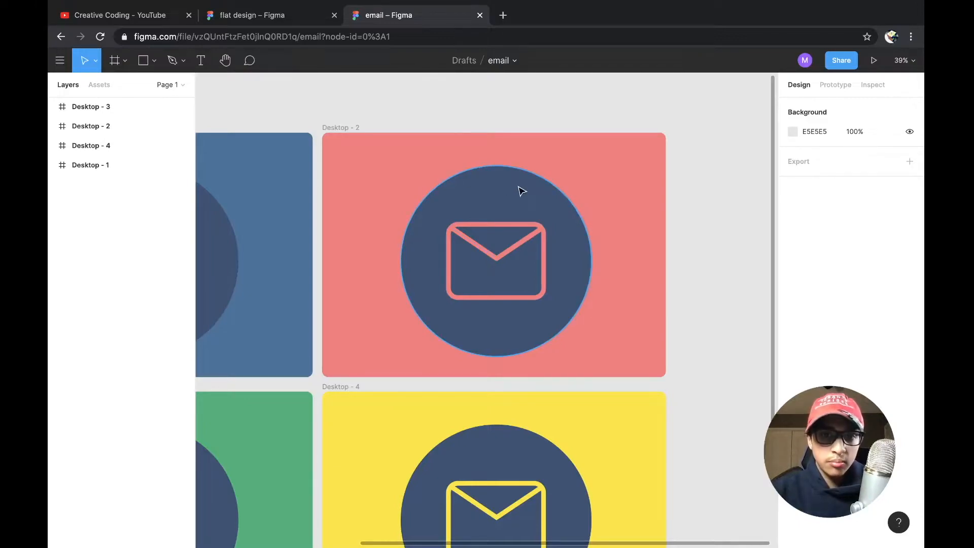
click(234, 12)
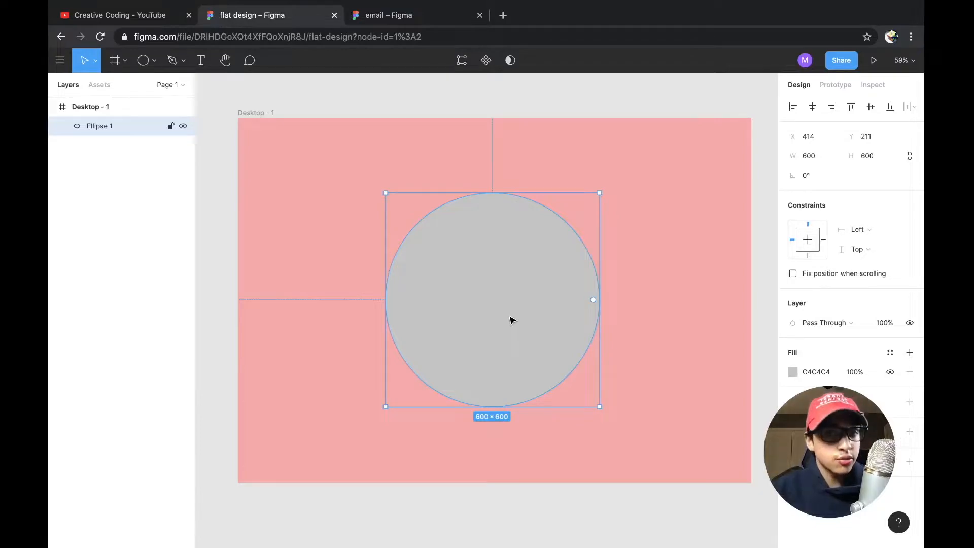
click(792, 374)
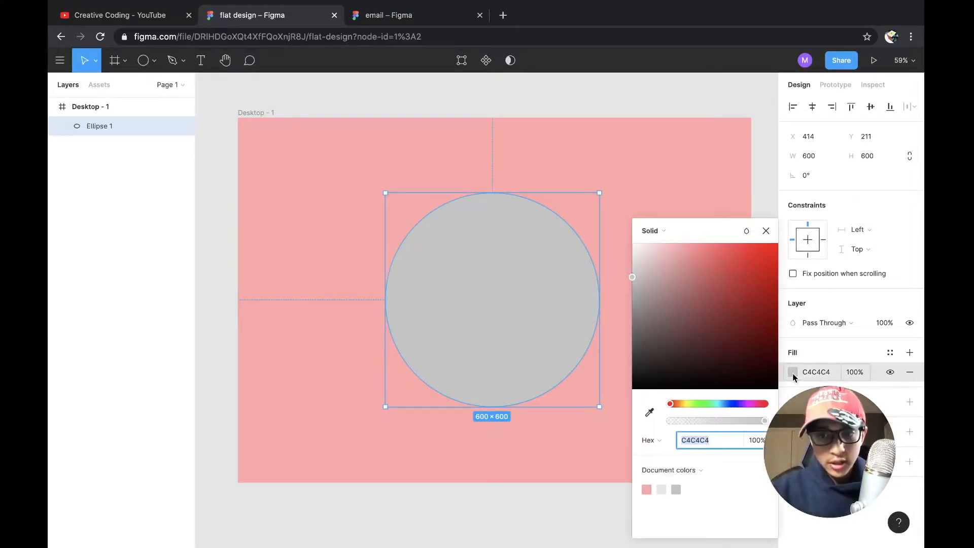
mouse_move(725, 403)
mouse_down()
mouse_move(733, 403)
mouse_move(622, 404)
mouse_move(729, 404)
mouse_up()
drag(700, 327, 726, 297)
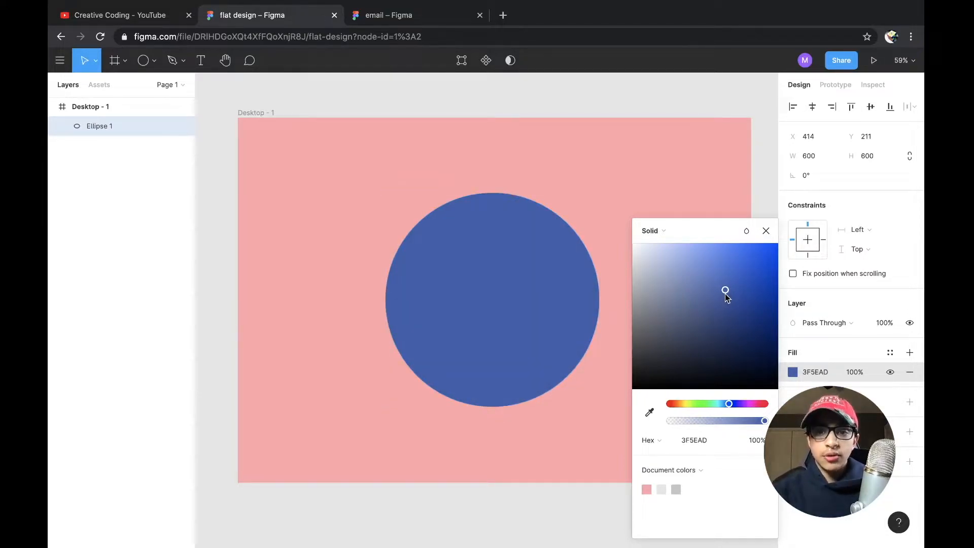
mouse_move(725, 293)
mouse_down()
mouse_move(710, 283)
mouse_move(728, 299)
mouse_up()
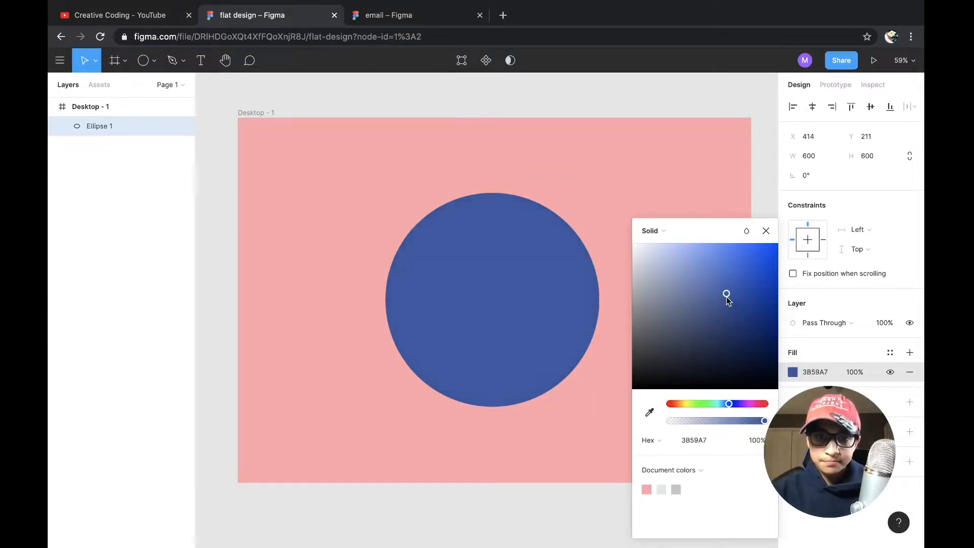
click(766, 231)
click(768, 166)
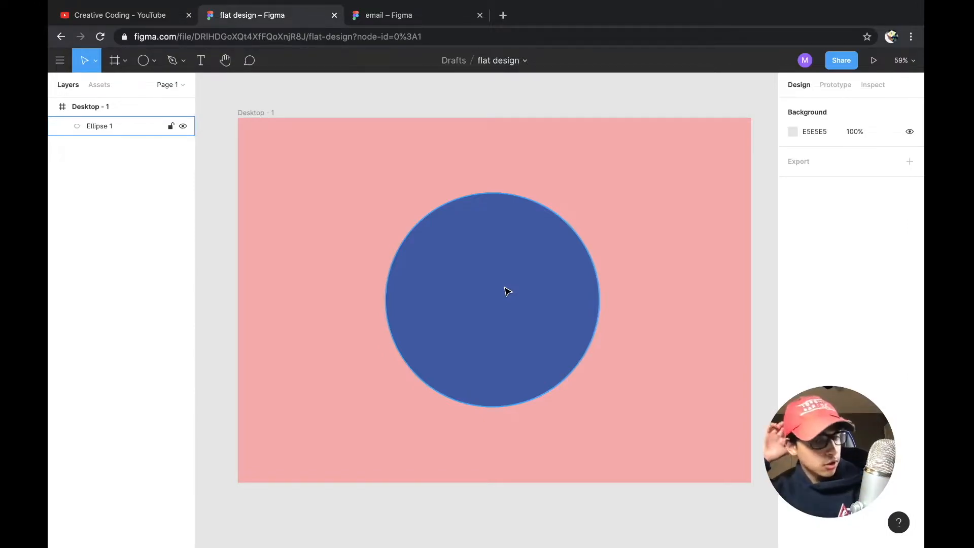
- Check the Desktop - 2 frame in the email reference file and set the flat design frame's corner radius to 24
click(378, 16)
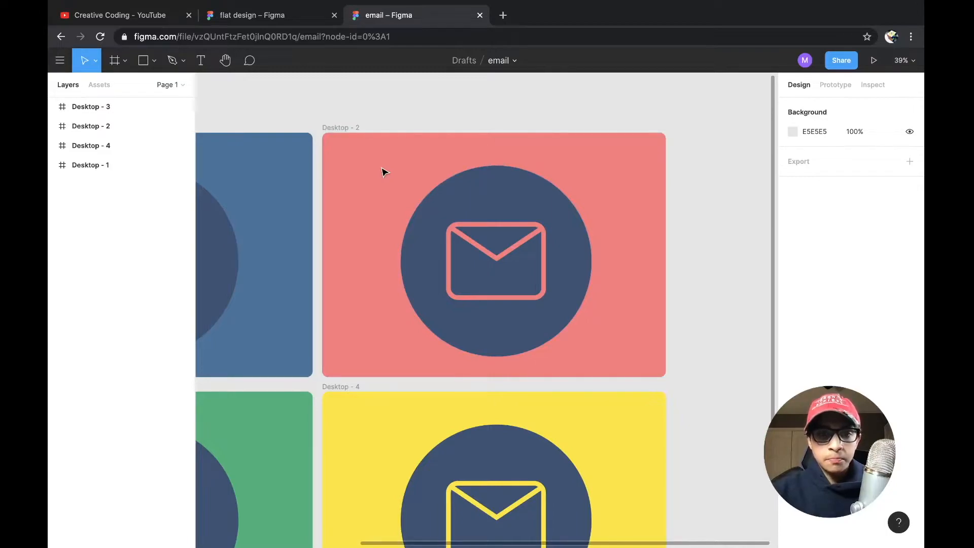
click(250, 11)
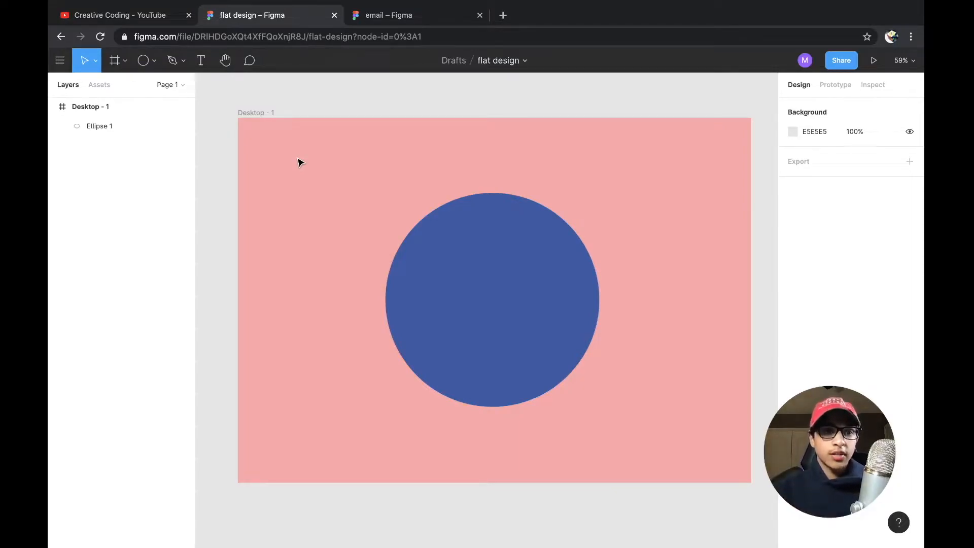
click(247, 117)
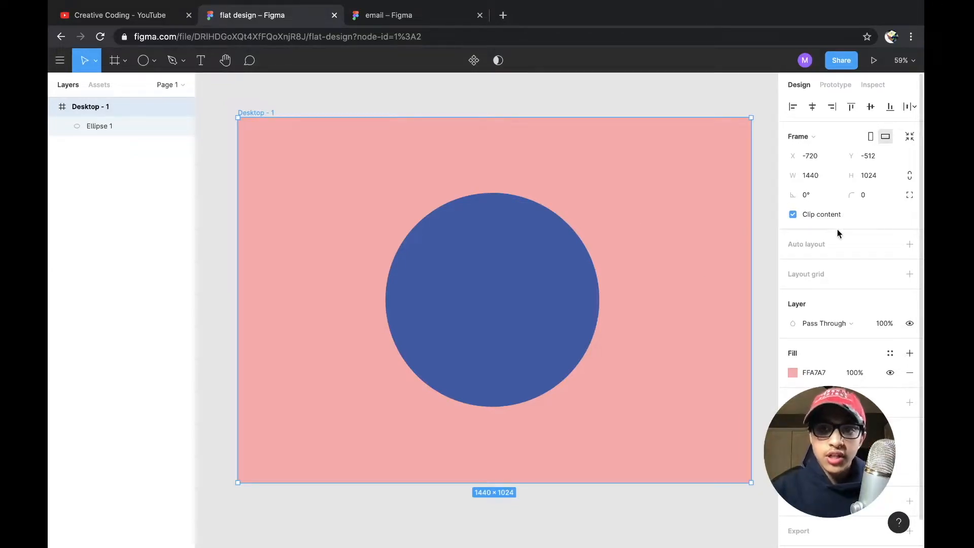
click(874, 198)
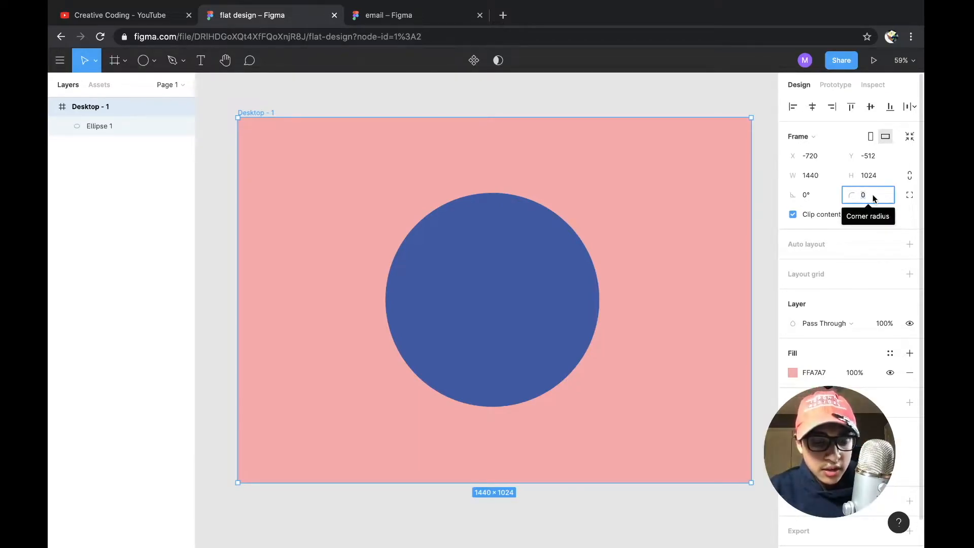
key(BackSpace)
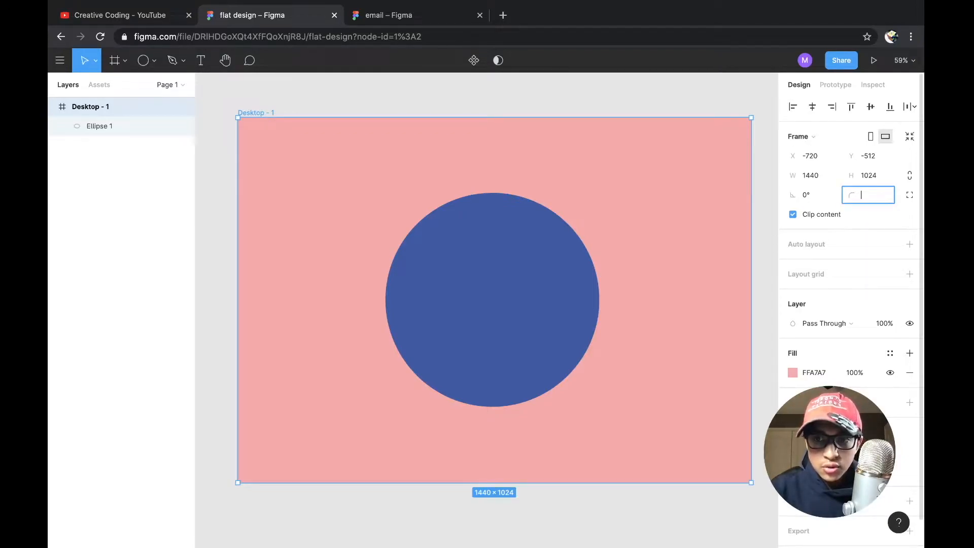
text(24)
key(Return)
- Try a corner radius of 10 on the pink Desktop - 1 frame
click(870, 198)
key(BackSpace)
text(10)
key(Return)
key(Return)
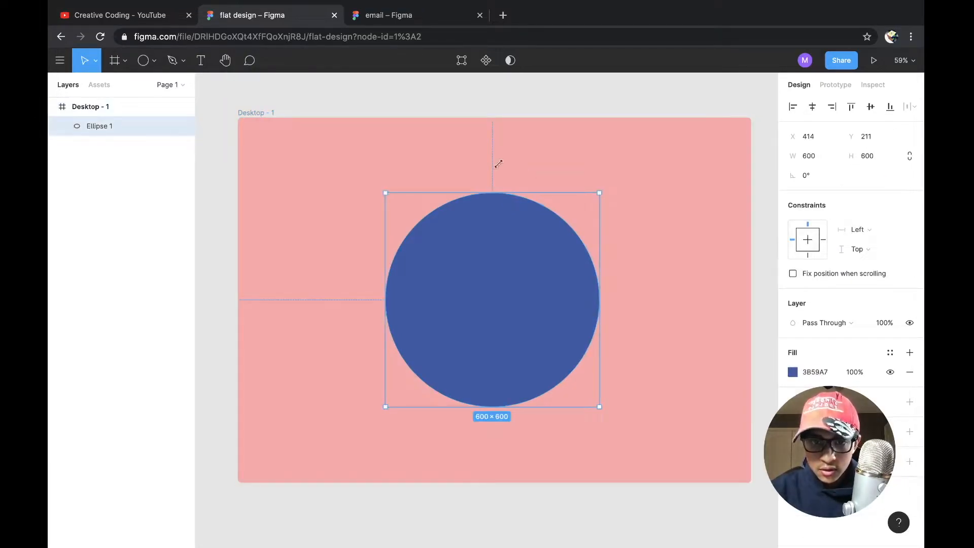
click(226, 159)
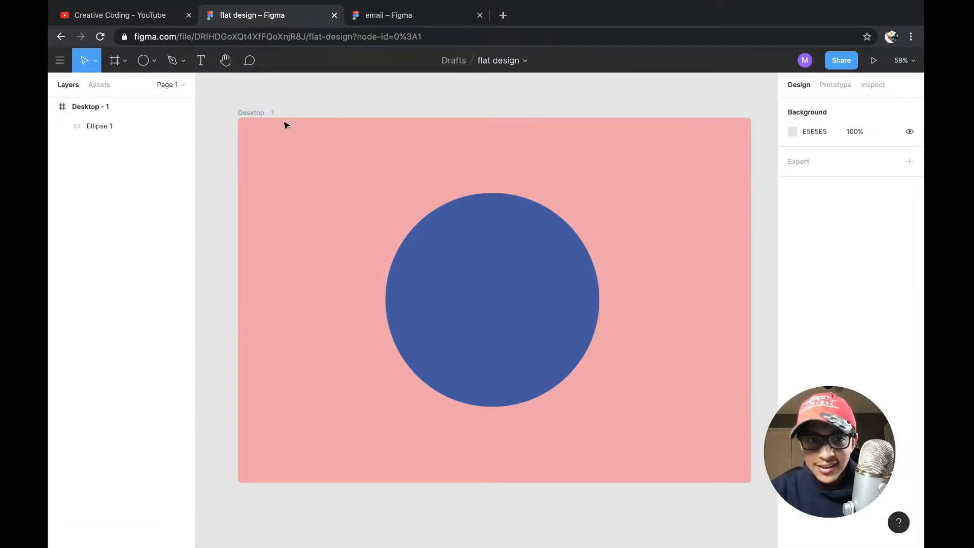
- Try a corner radius of 100 on the pink Desktop - 1 frame and settle on 24
click(254, 111)
click(877, 195)
click(878, 196)
text(0)
key(Return)
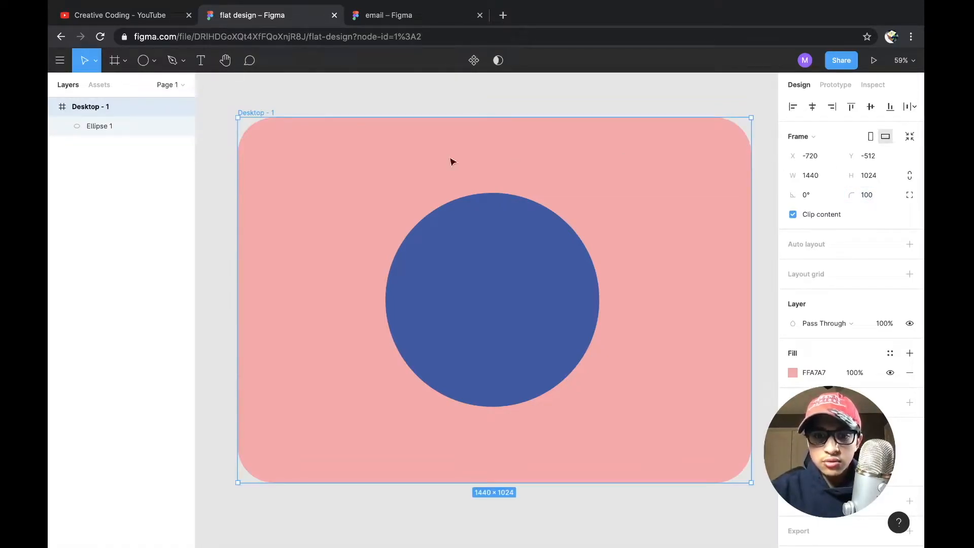
click(877, 194)
key(BackSpace)
text(24)
key(Return)
click(685, 100)
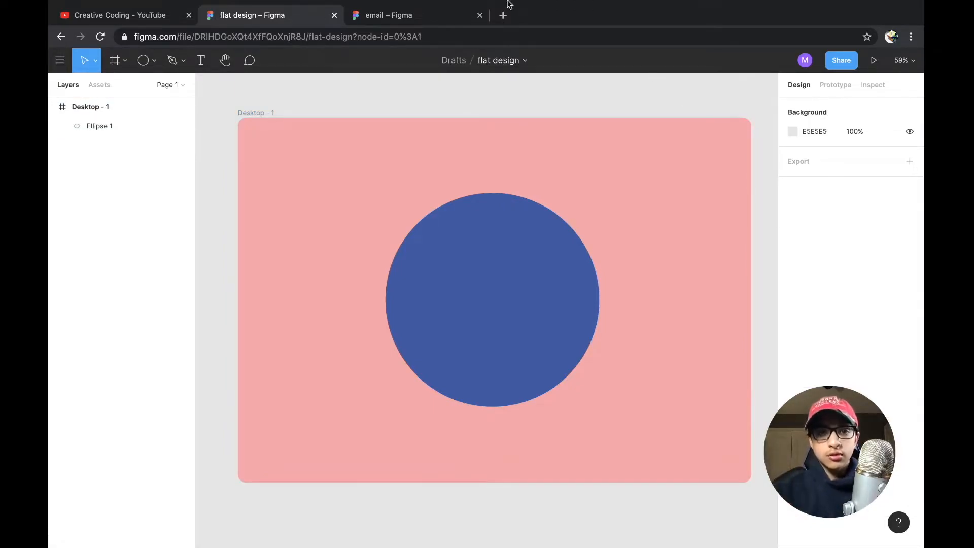
- Check the envelope in the email reference file and draw a rectangle about 395×256 centred on the flat design file's blue circle
click(386, 20)
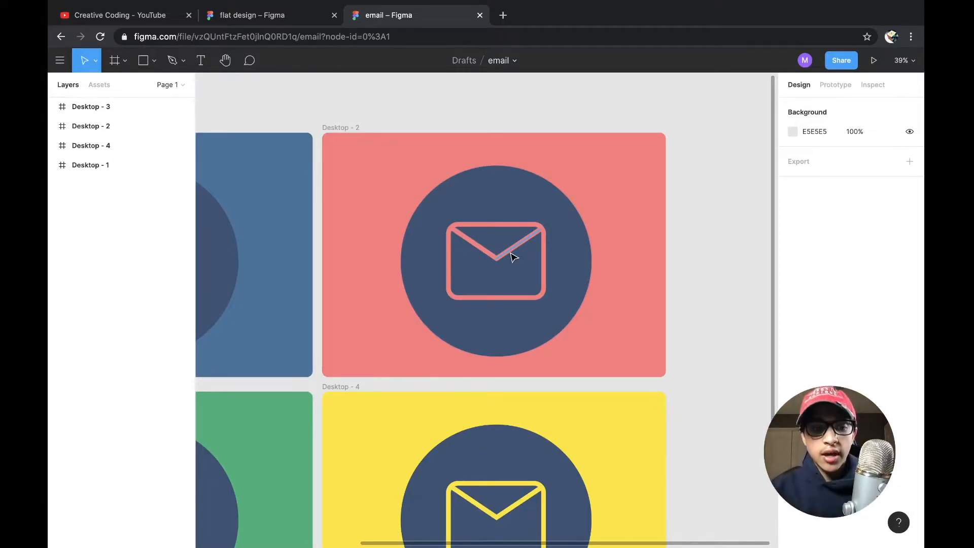
click(288, 15)
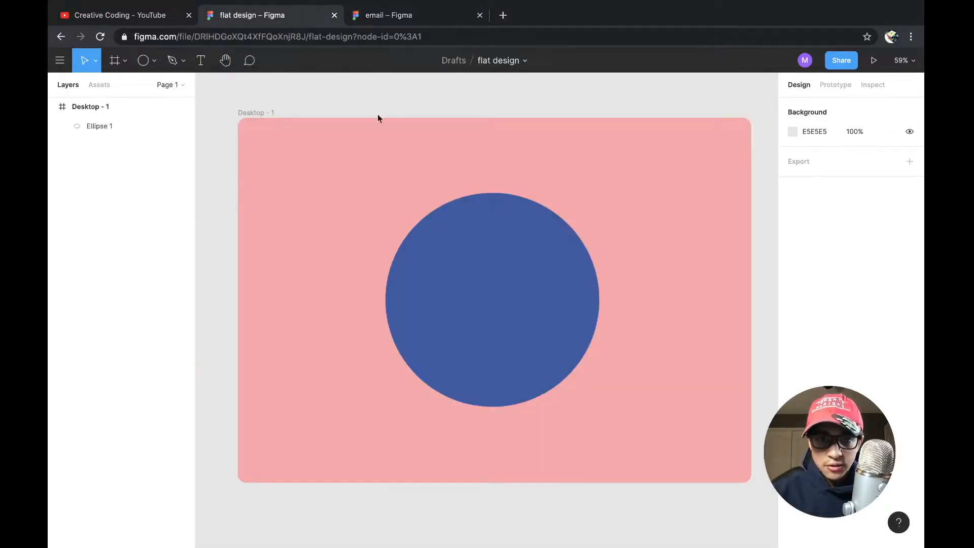
click(504, 274)
click(247, 96)
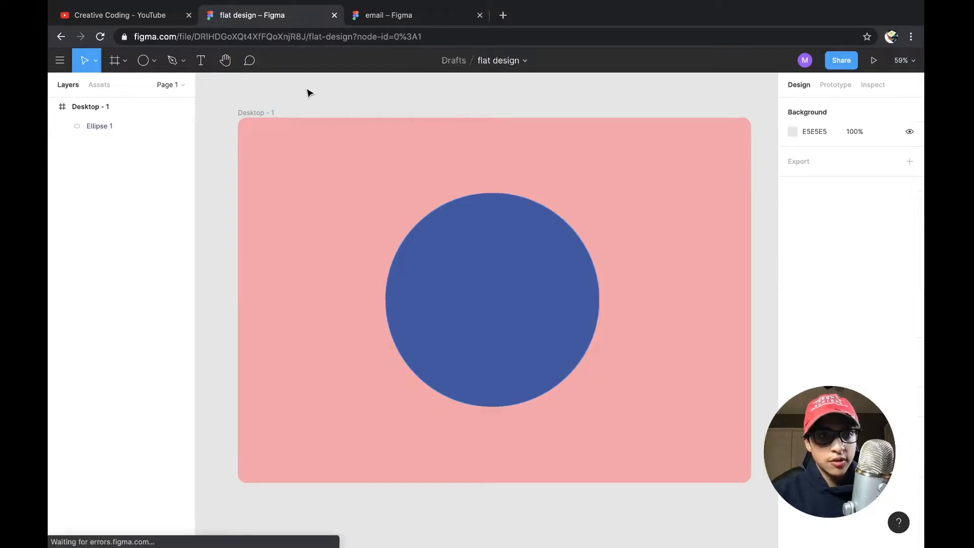
click(154, 62)
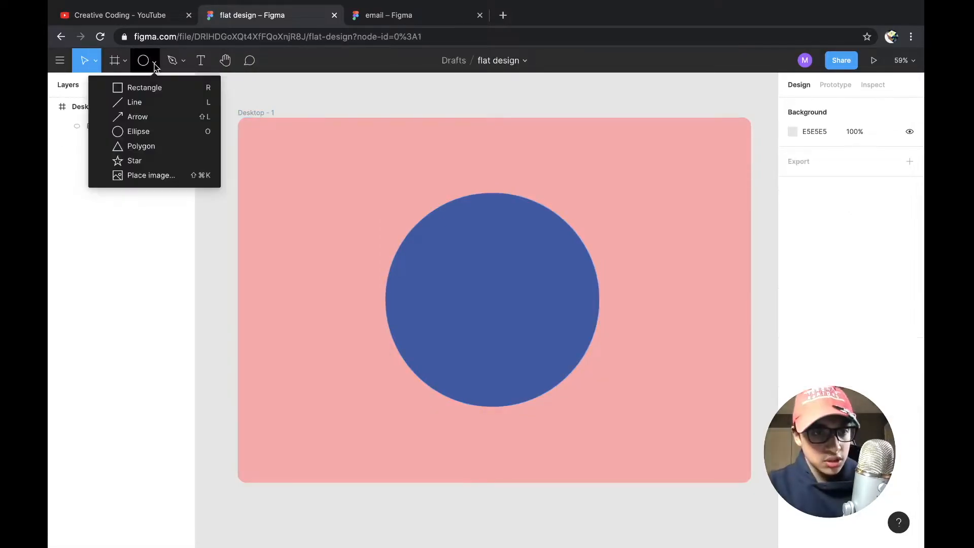
click(142, 90)
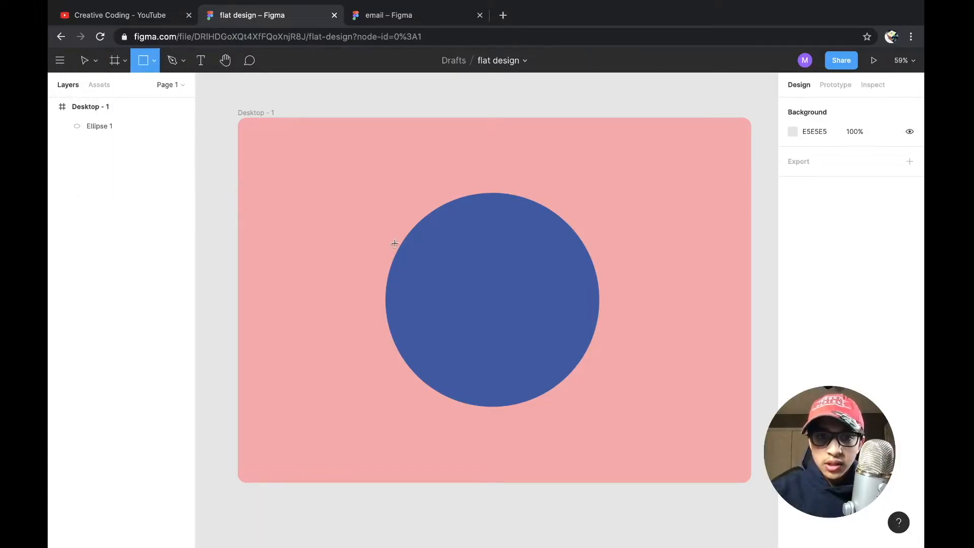
drag(437, 252, 578, 344)
drag(506, 280, 490, 281)
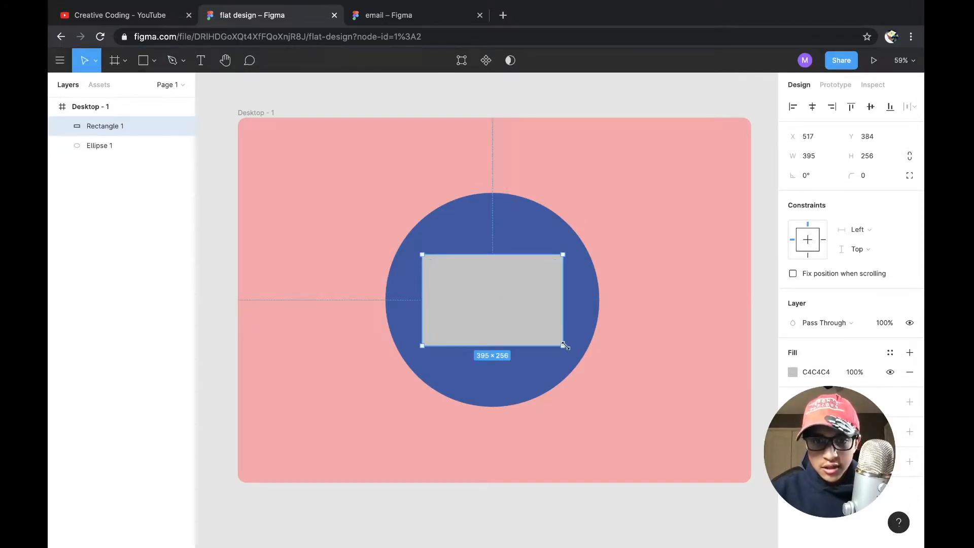
- Resize the grey rectangle to about 426×273 and centre it within the blue circle
drag(562, 345, 575, 355)
drag(513, 313, 510, 310)
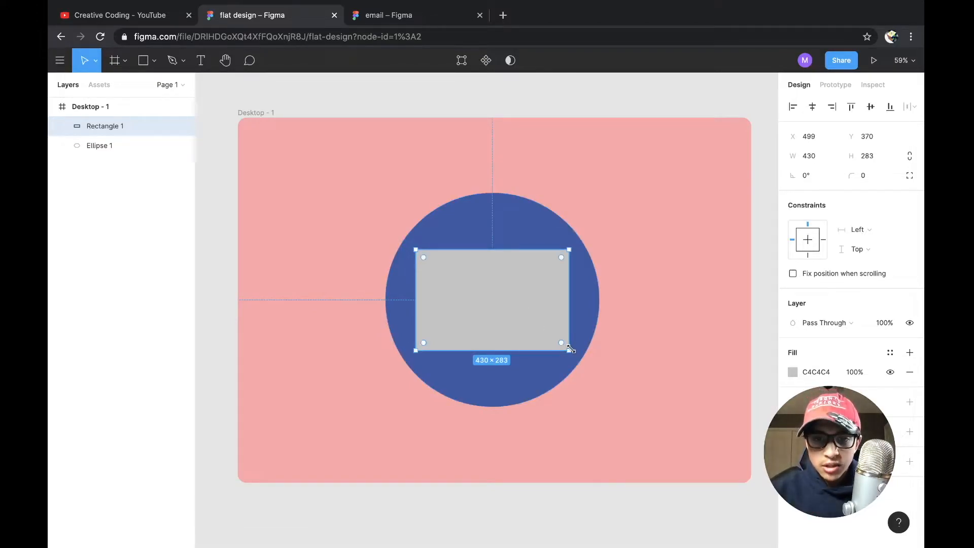
drag(569, 351, 559, 338)
drag(513, 298, 518, 300)
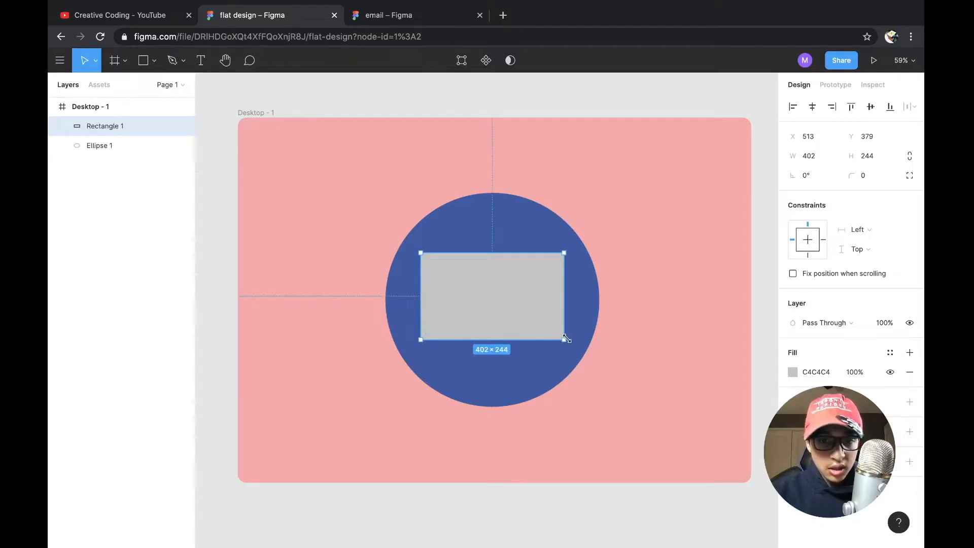
drag(564, 339, 573, 350)
mouse_move(522, 328)
mouse_down()
mouse_move(509, 324)
mouse_move(518, 330)
mouse_up()
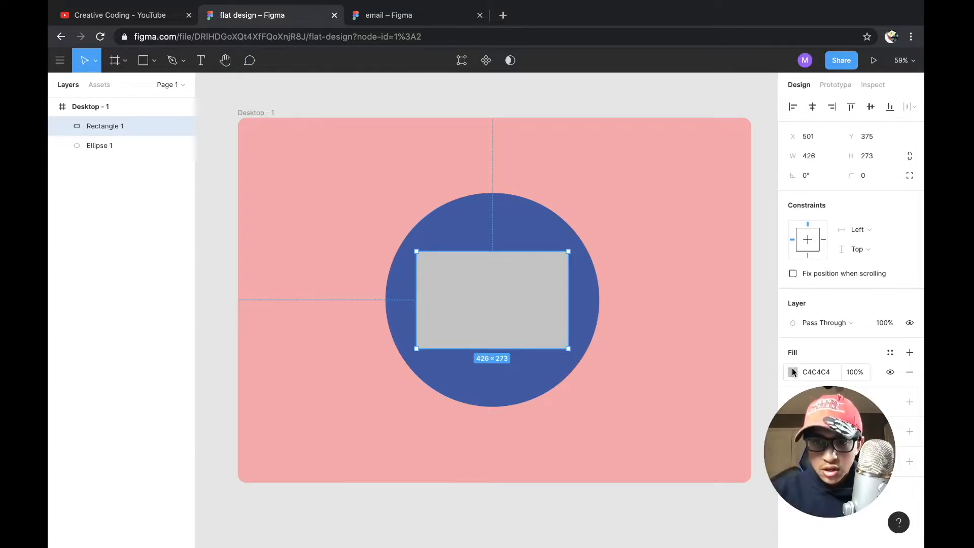
- Add a solid pink FFA7A7 stroke to the rectangle and increase the stroke's thickness
click(909, 402)
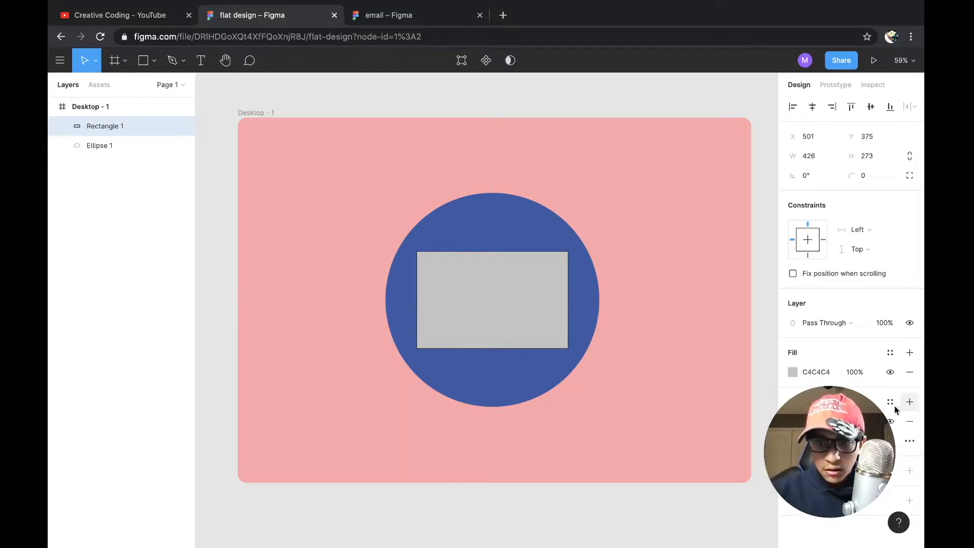
click(793, 421)
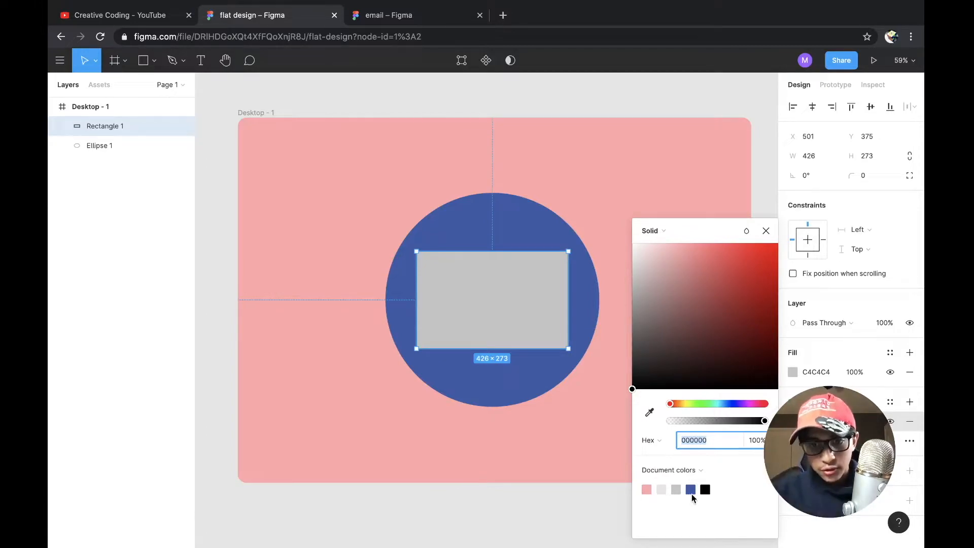
click(647, 489)
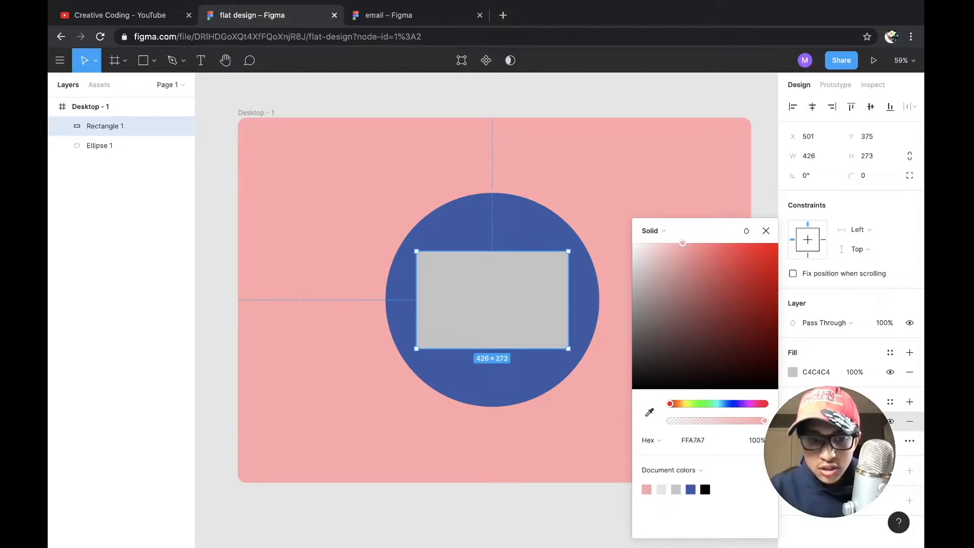
key(Up)
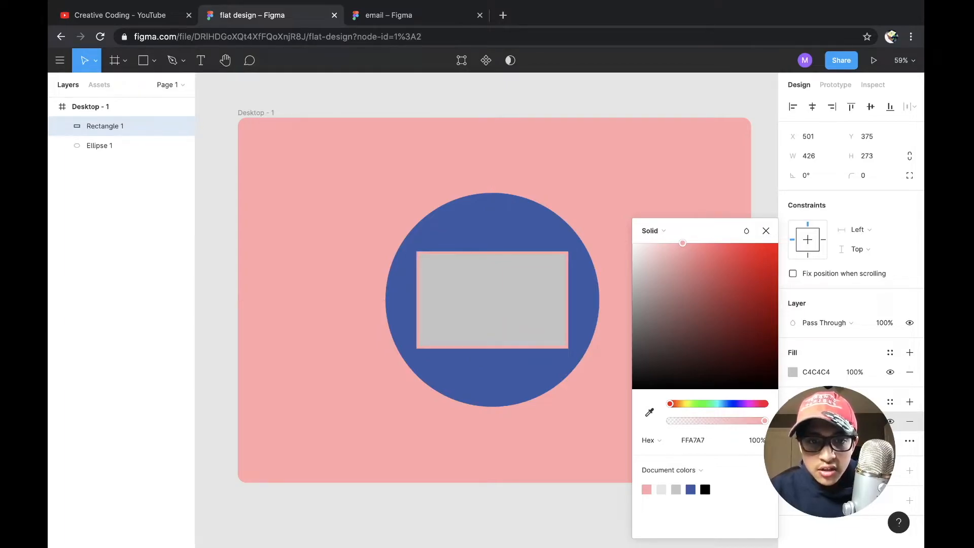
click(766, 231)
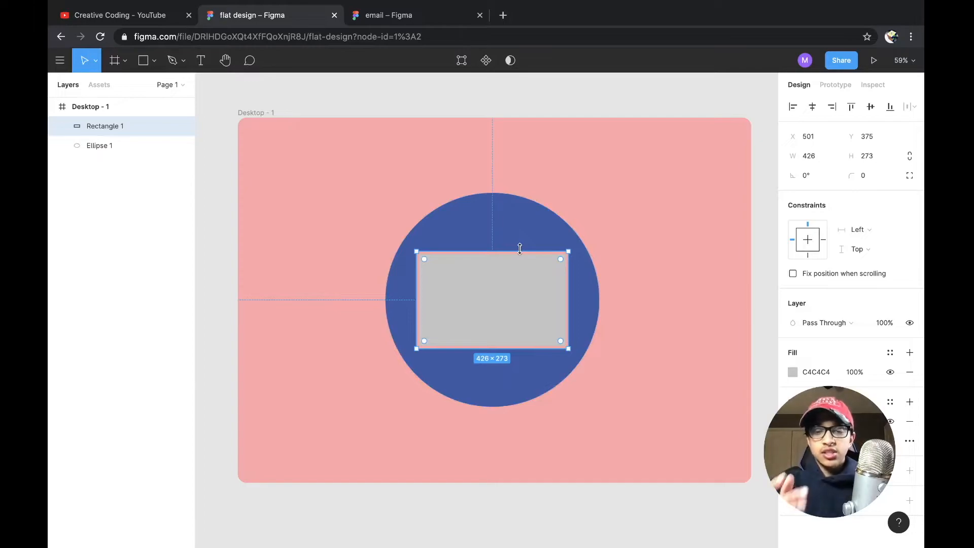
- Round the rectangle's corners with a radius of 24
click(866, 176)
text(24)
key(Return)
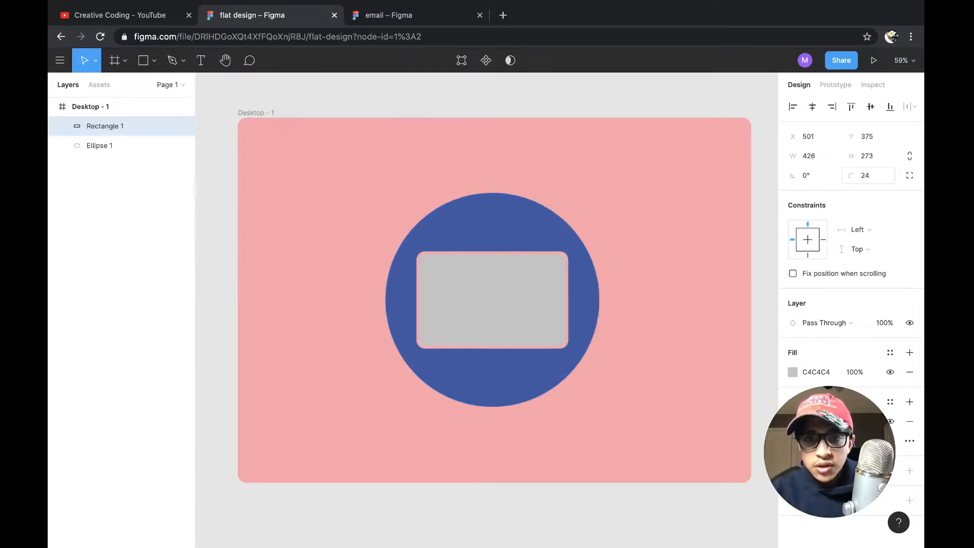
click(772, 177)
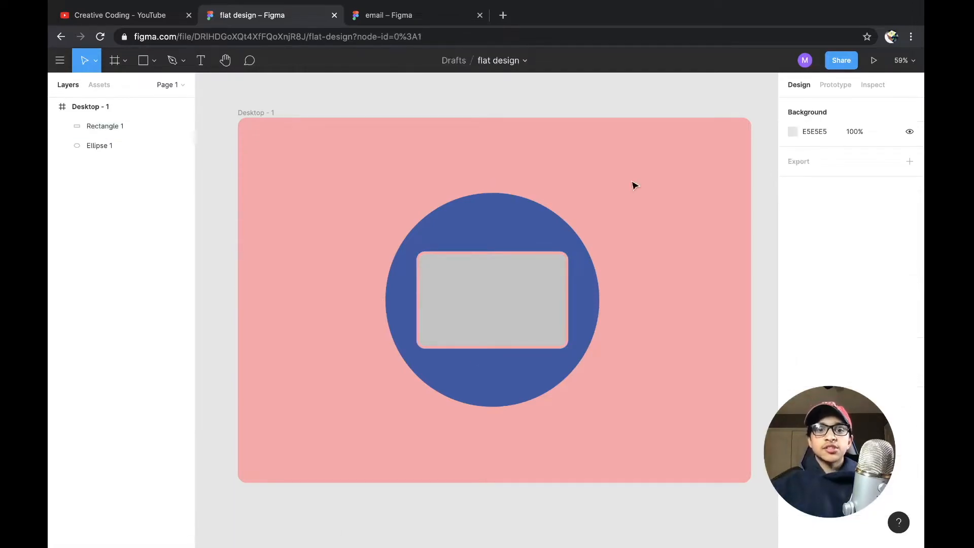
- Compare with the envelope in the email reference file, shrink the rectangle to about 347×239 and centre it in the blue circle
click(401, 10)
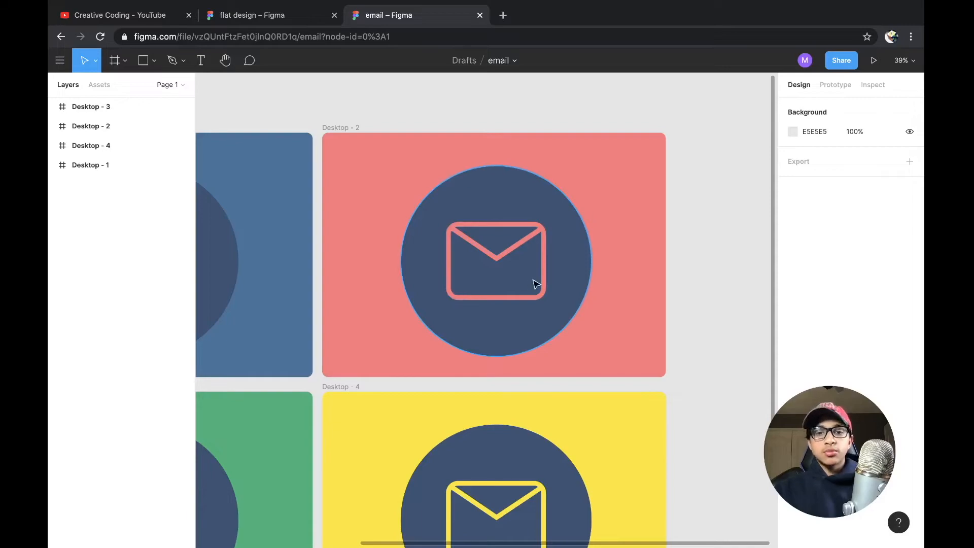
click(238, 15)
click(471, 302)
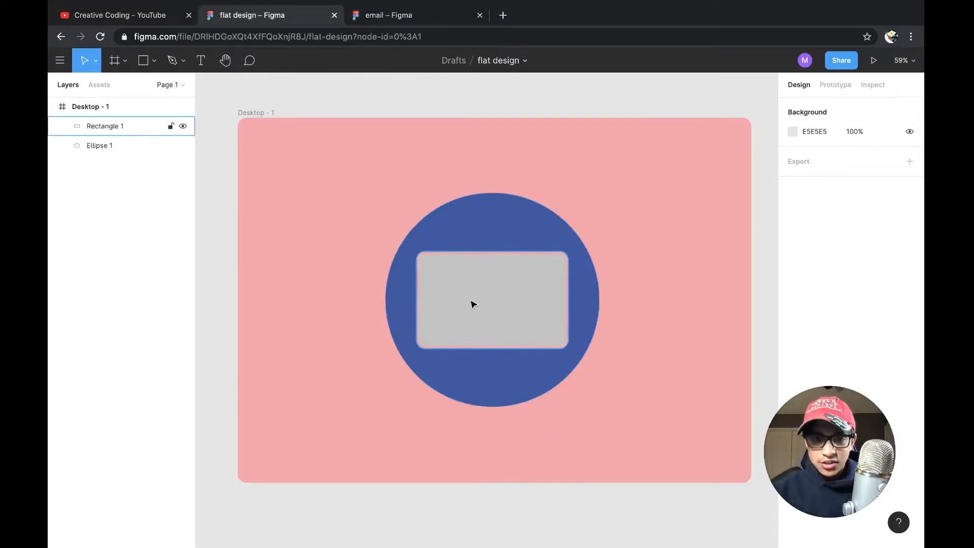
drag(415, 348, 445, 335)
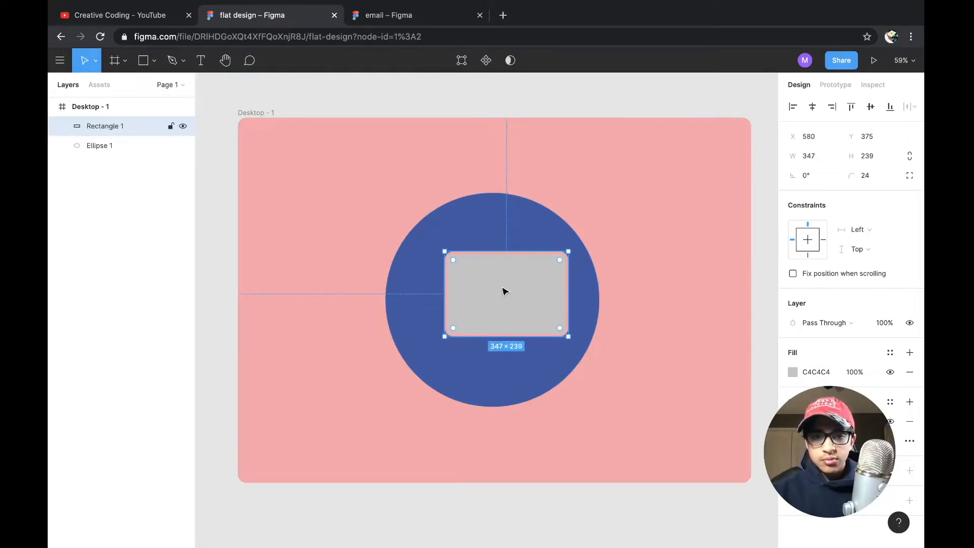
mouse_move(501, 293)
mouse_down()
mouse_move(482, 296)
mouse_move(491, 297)
mouse_up()
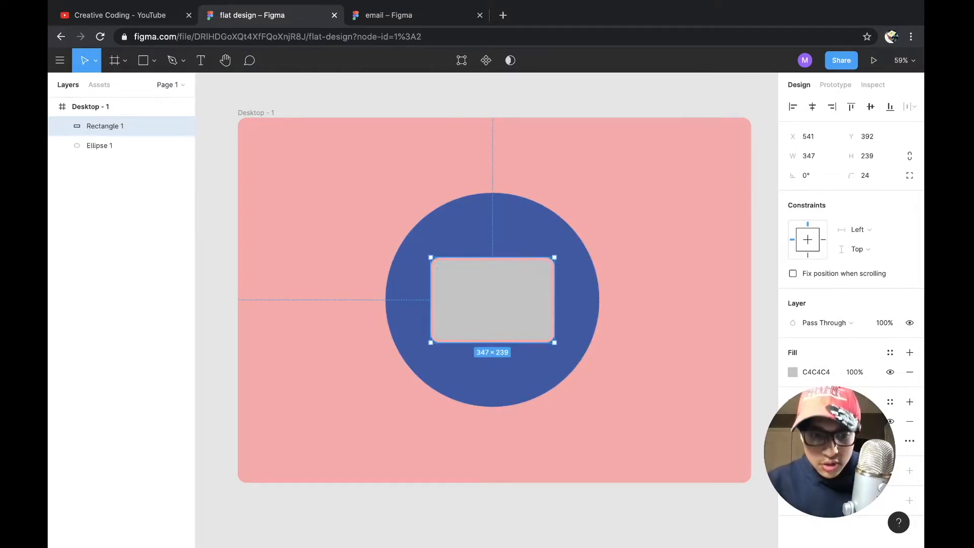
- Thicken the rectangle's pink stroke further and keep the rectangle centred in the blue circle
key(Return)
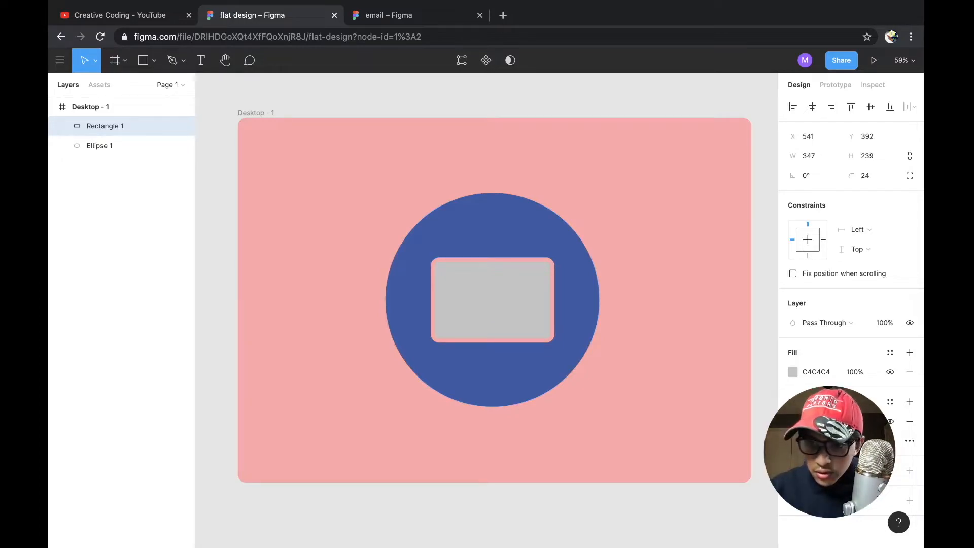
key(Return)
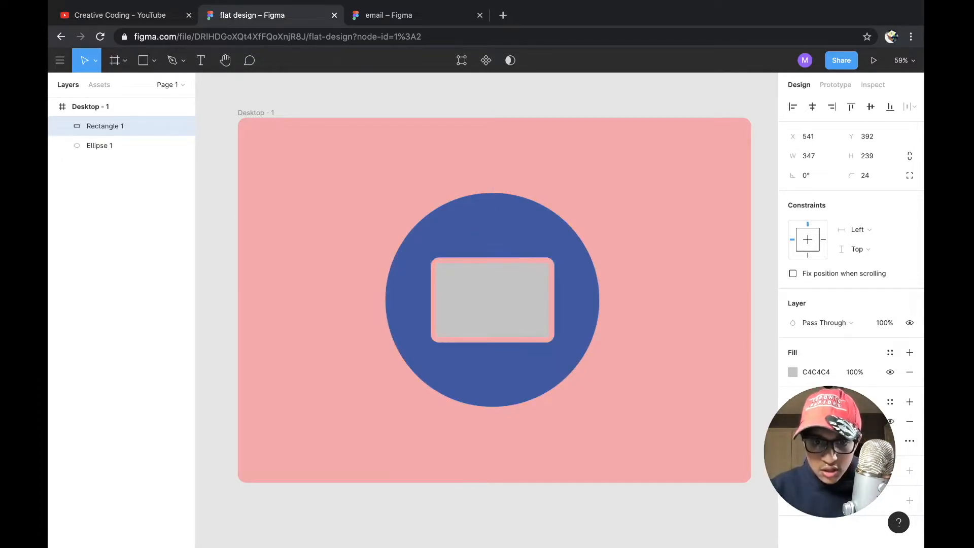
click(775, 306)
click(504, 309)
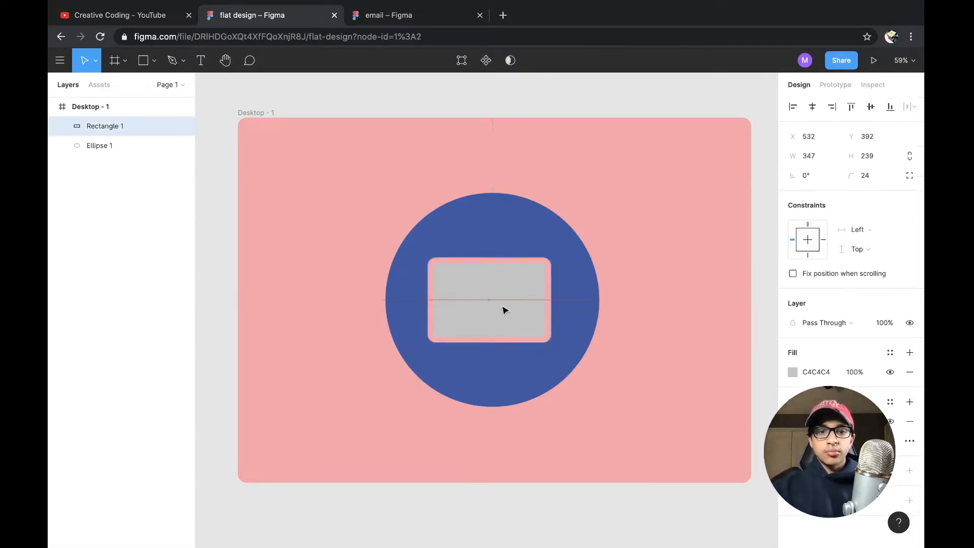
click(649, 97)
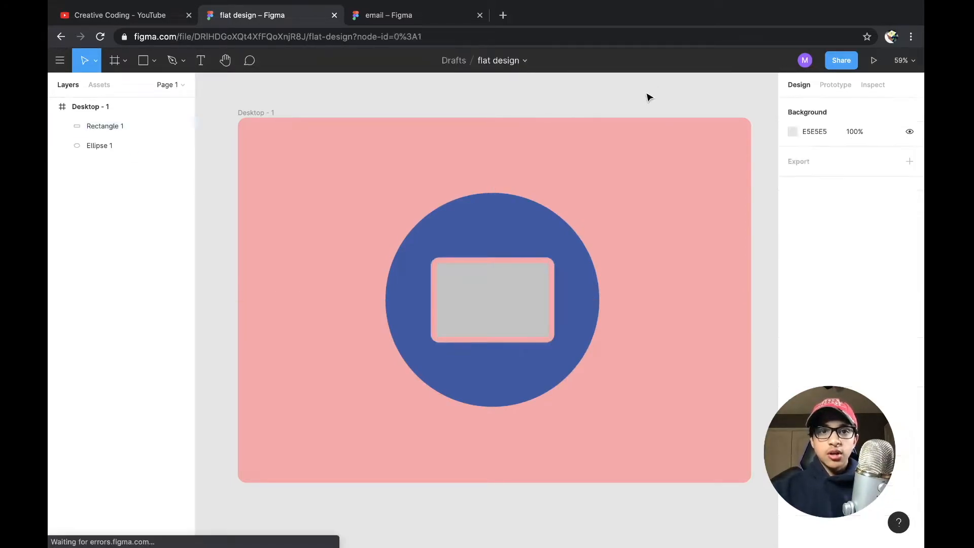
- Examine the envelope's flap in the email reference file and return to the flat design file
click(410, 13)
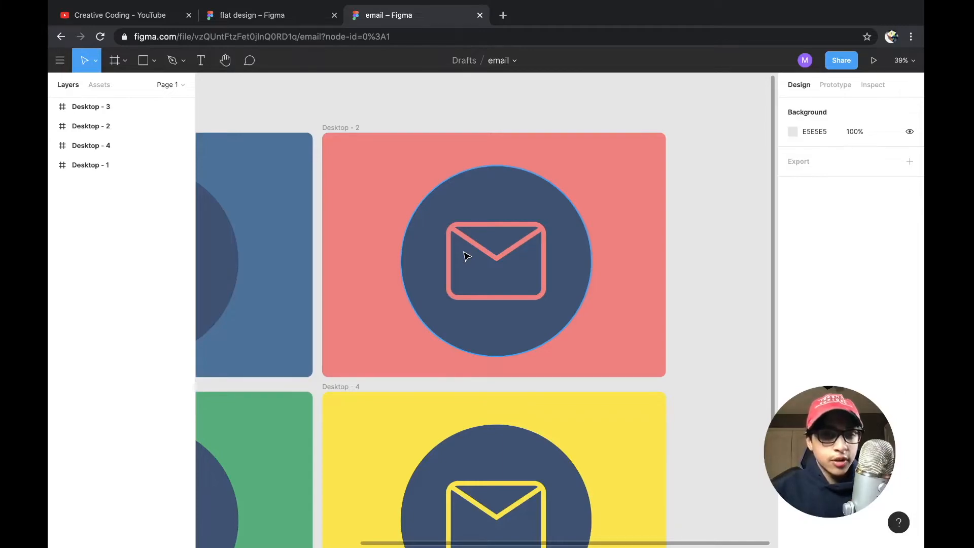
click(252, 14)
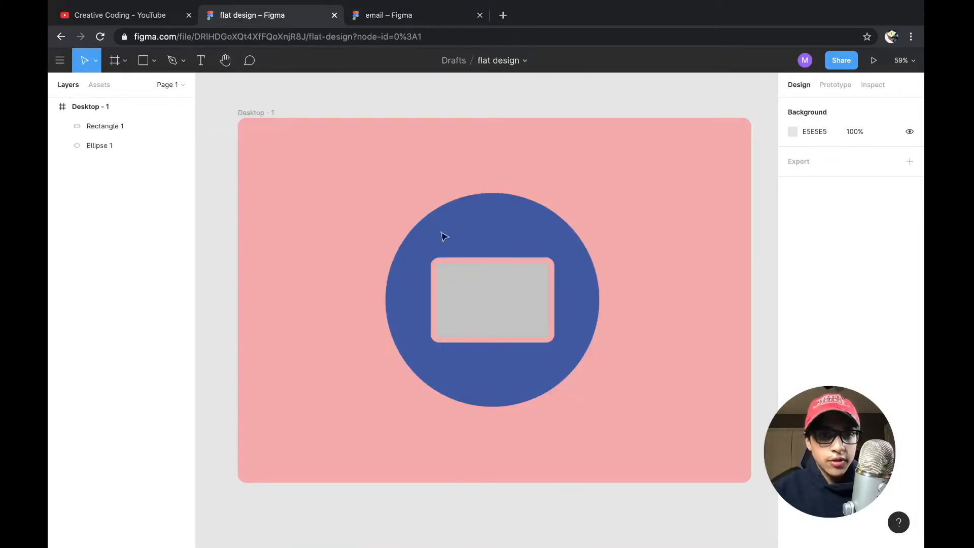
- Remove the grey fill from the rounded rectangle in the blue circle
click(485, 282)
click(903, 373)
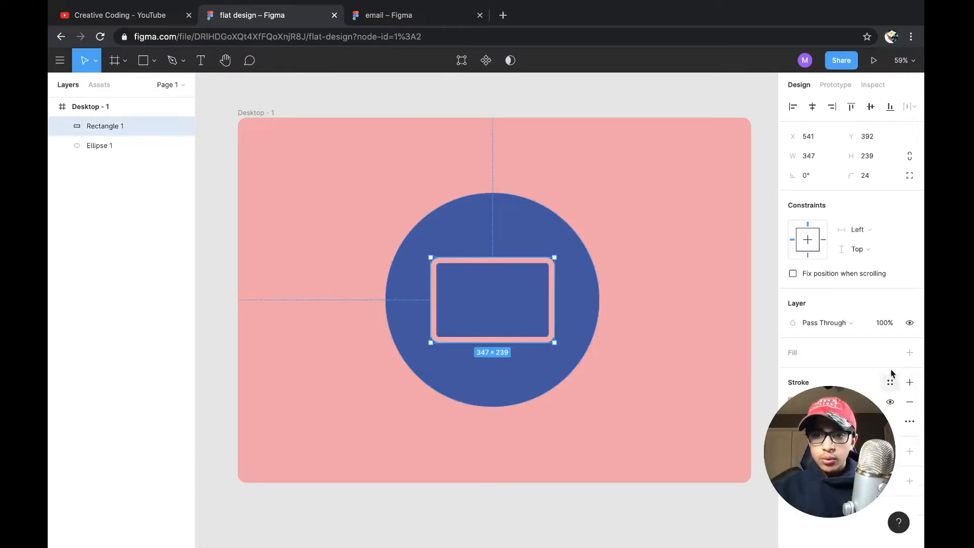
- Try a solid blue 3B59A7 fill on the rounded rectangle and remove it again
click(910, 352)
click(792, 372)
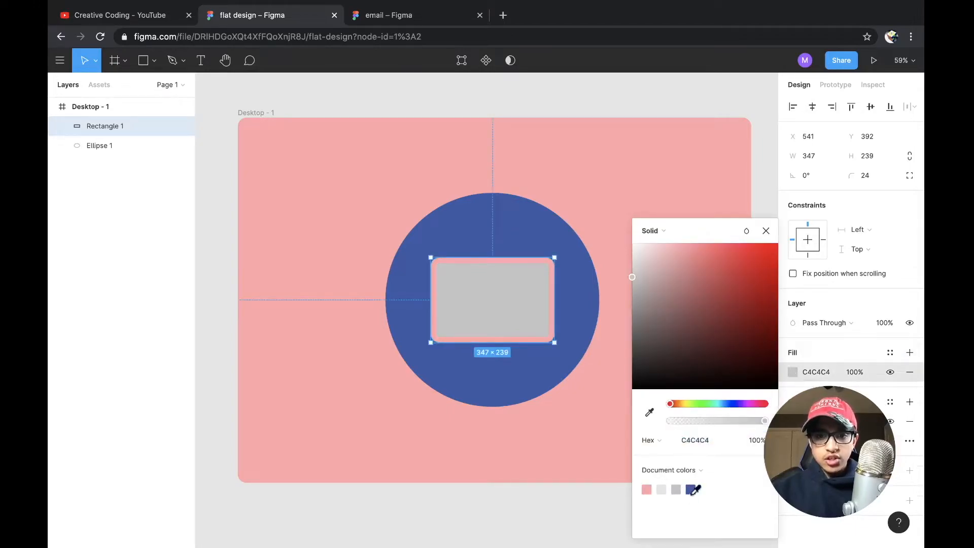
click(691, 489)
click(524, 522)
click(500, 308)
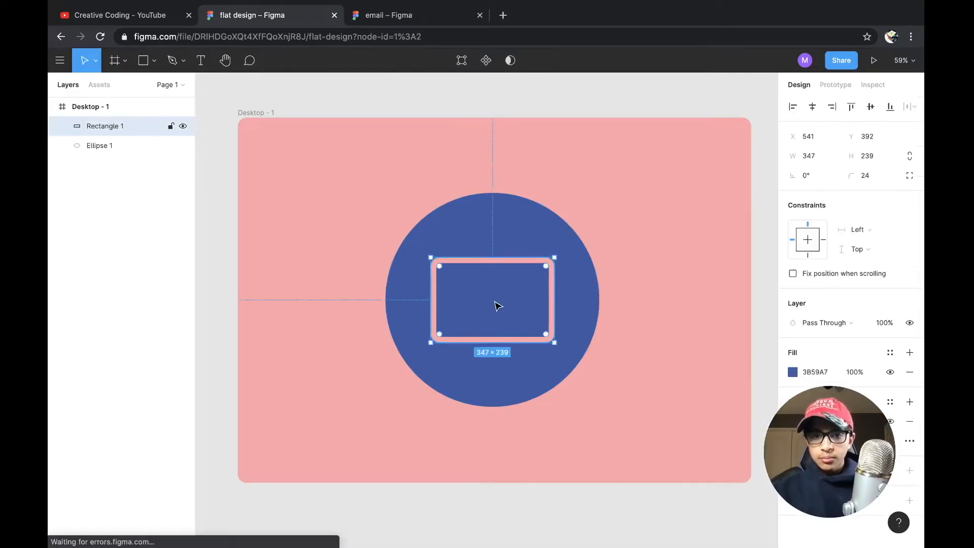
click(910, 373)
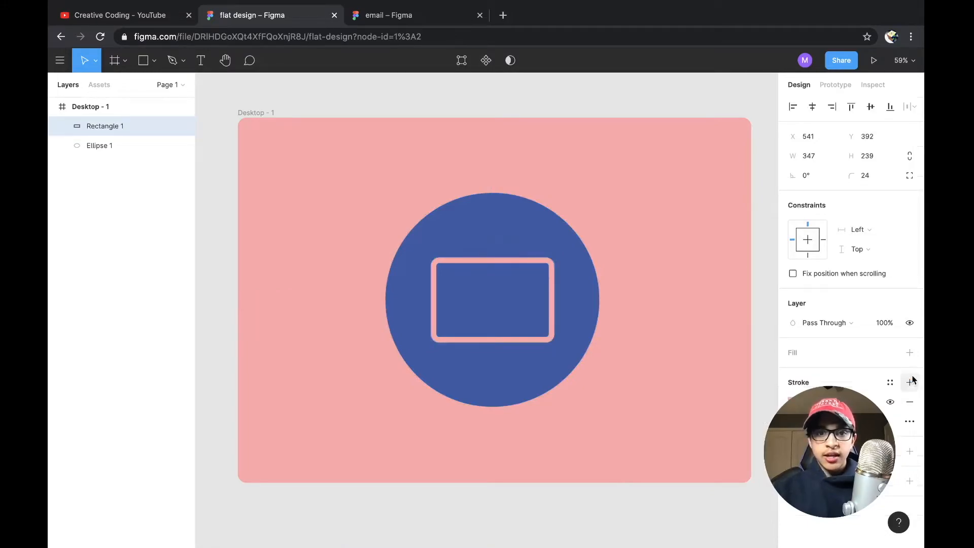
click(451, 518)
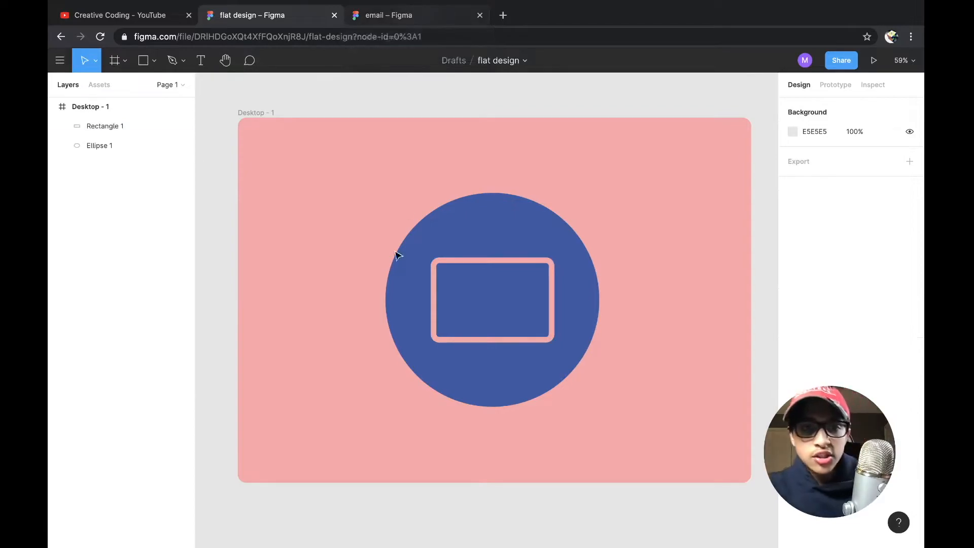
- Check the envelope flap in the email reference file and draw a line about 181 long from the rectangle's upper-left corner towards its middle
click(399, 14)
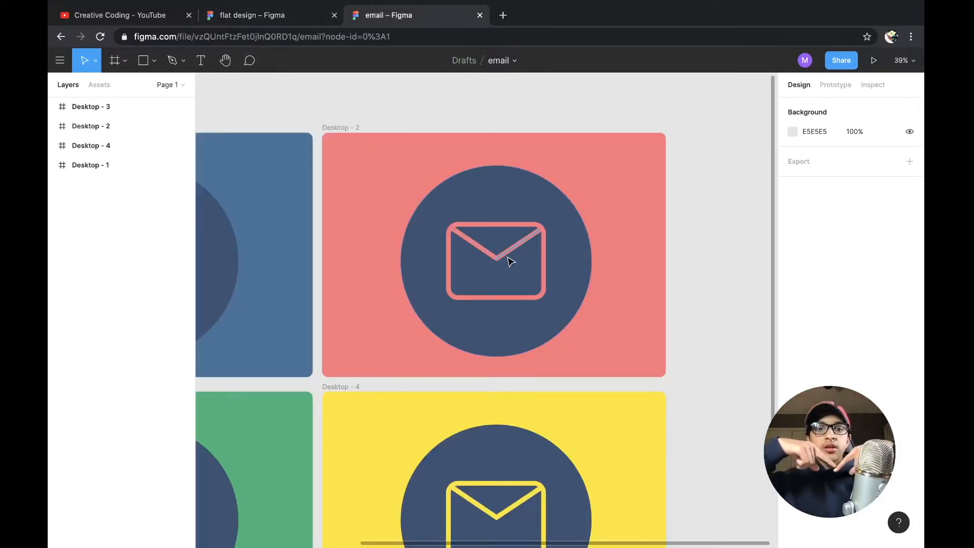
click(289, 18)
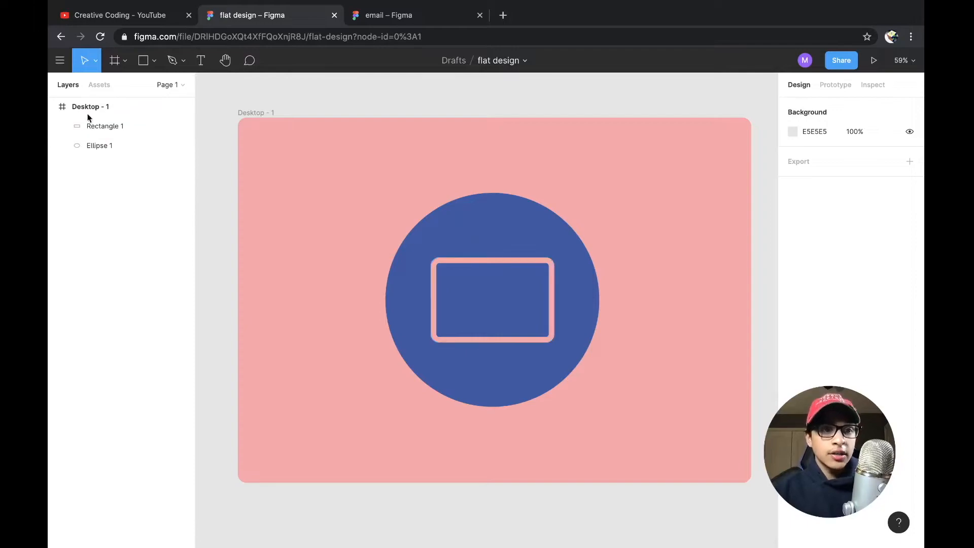
click(155, 62)
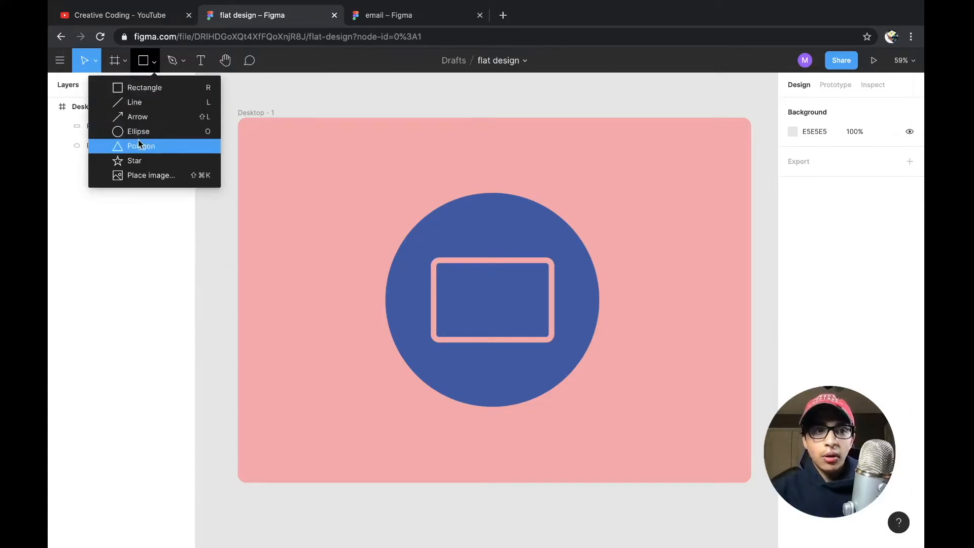
click(135, 103)
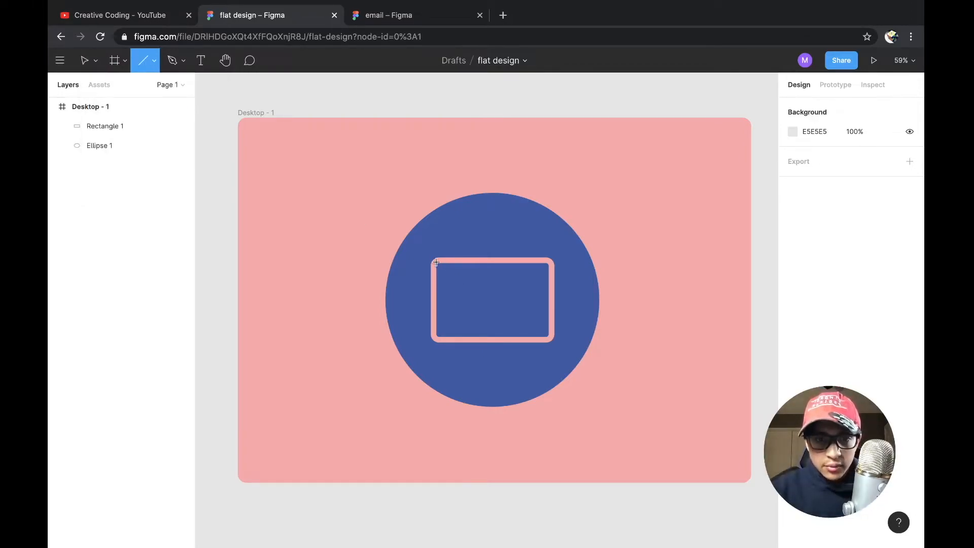
drag(437, 262, 492, 293)
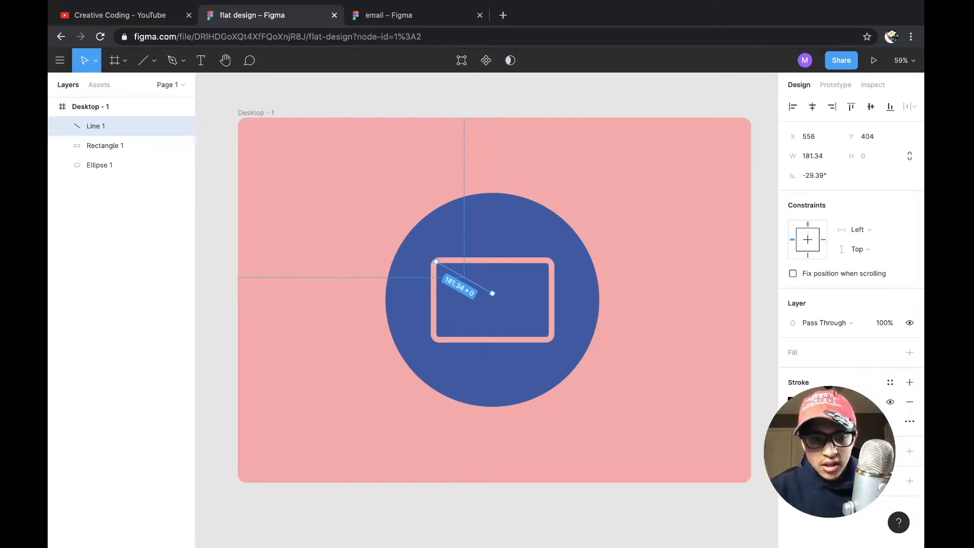
- Thicken the flap line's stroke and colour it with the document pink FFA7A7
key(Return)
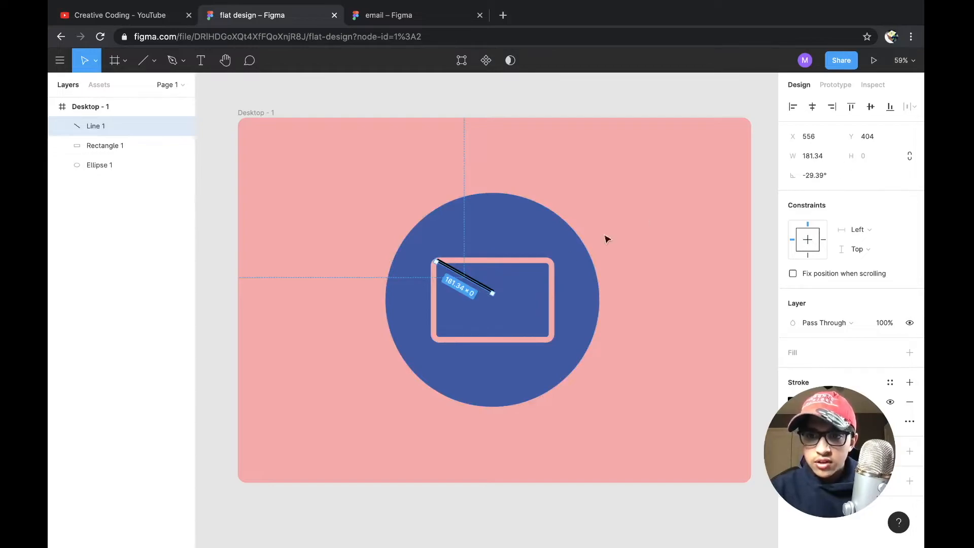
click(791, 400)
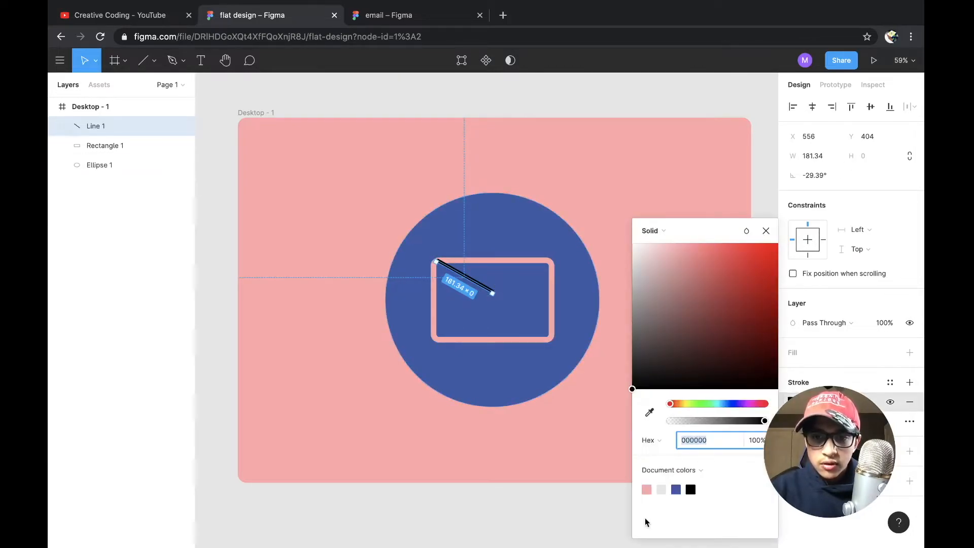
click(648, 488)
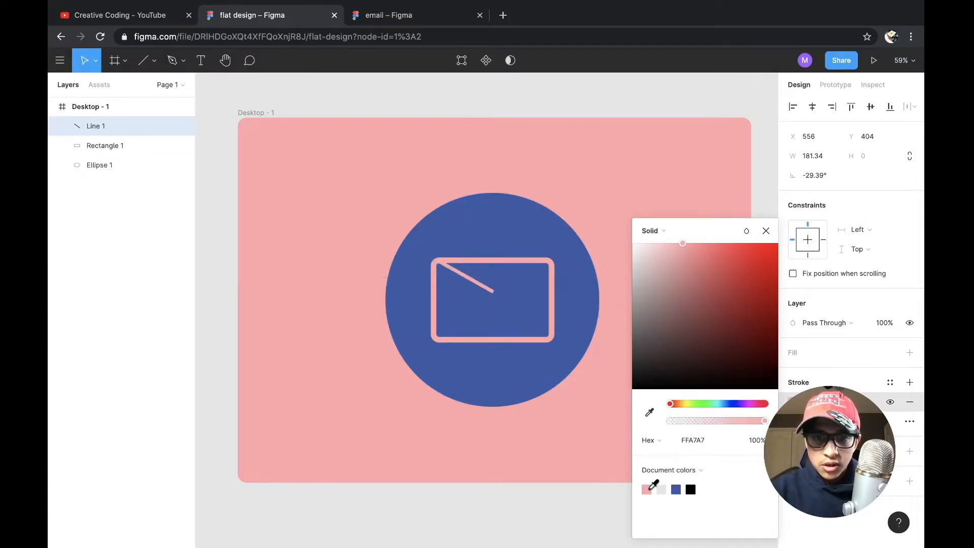
click(759, 427)
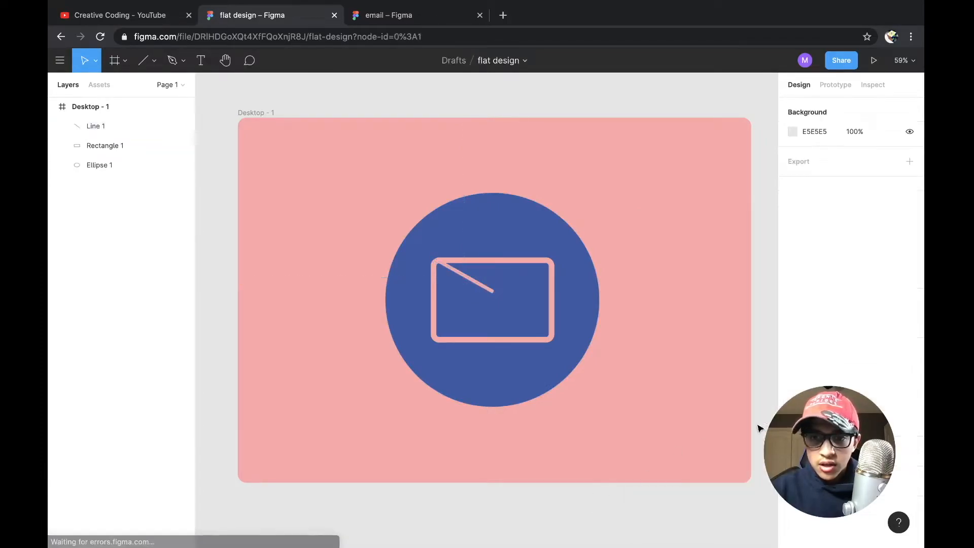
click(450, 270)
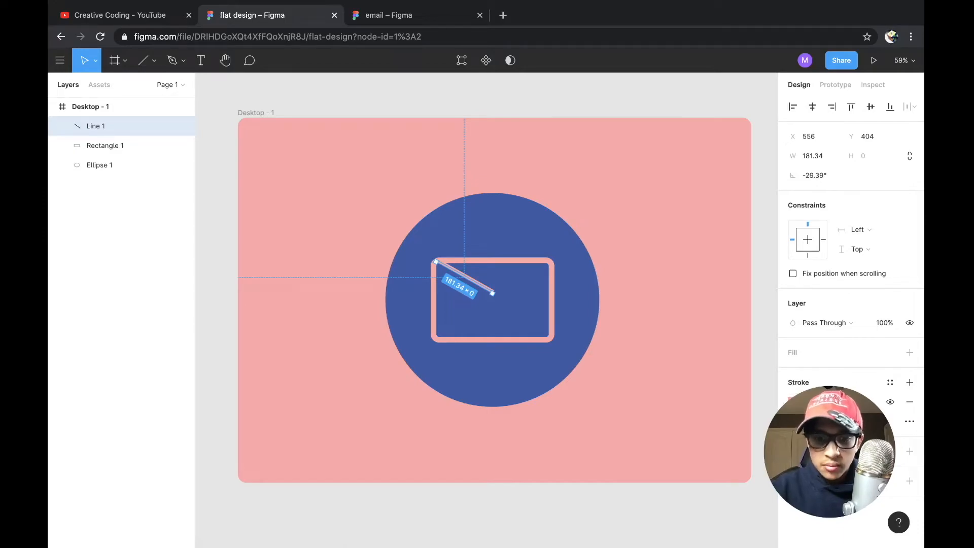
key(Return)
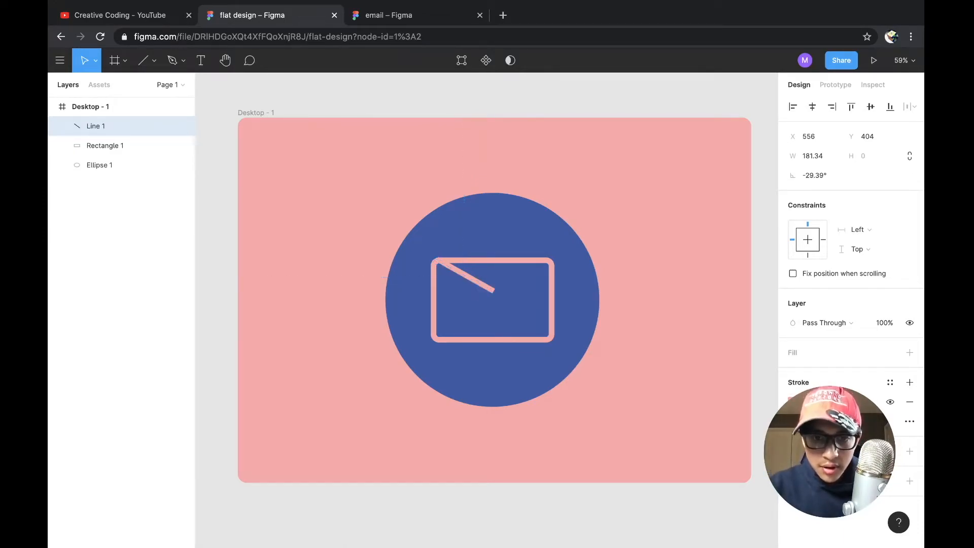
click(520, 530)
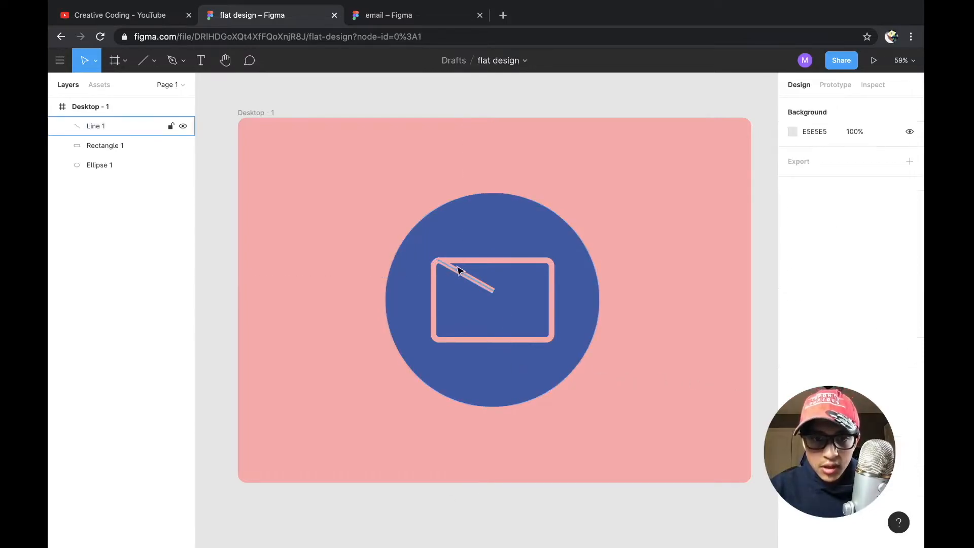
- Move the flap line to X 541, Y 413 and extend its inner end to the frame's centre, making it about 205 long
click(464, 282)
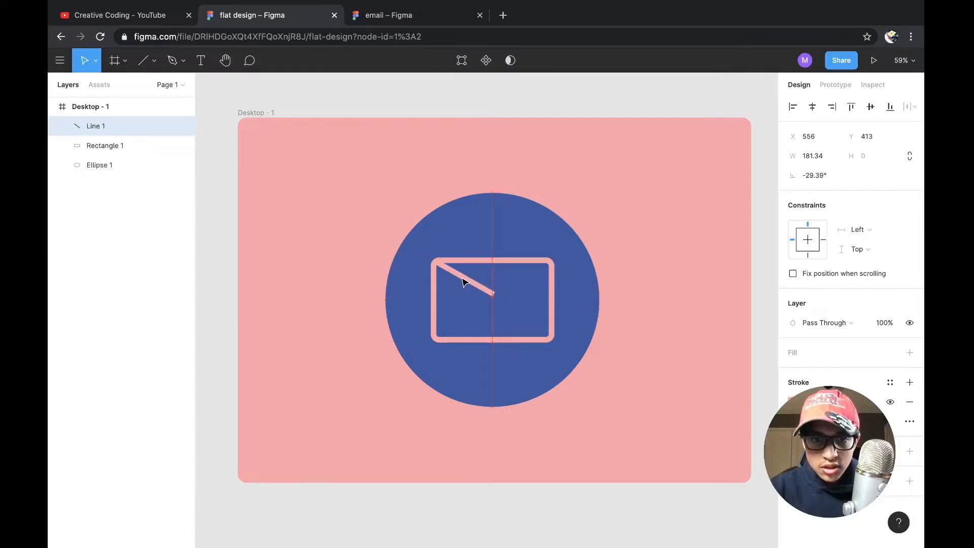
drag(464, 281, 481, 286)
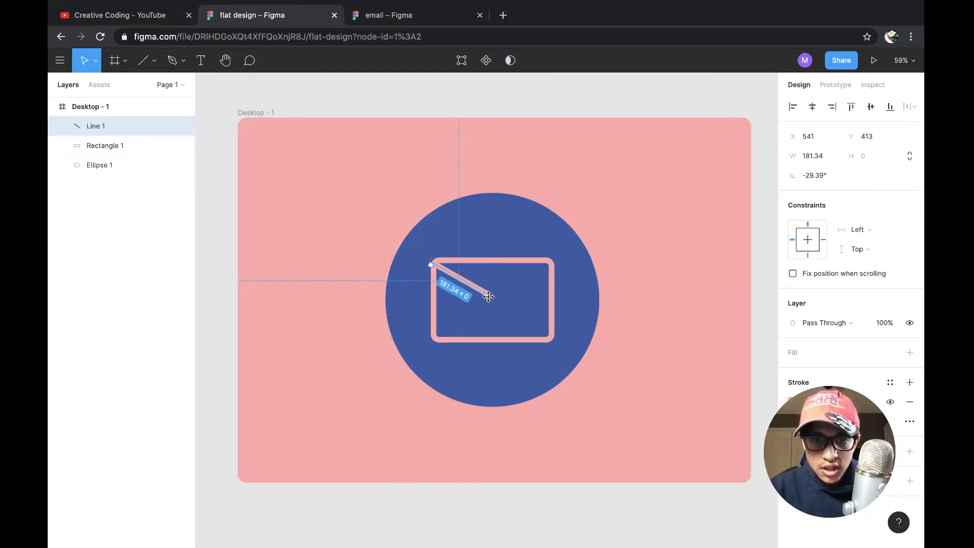
drag(487, 299, 496, 302)
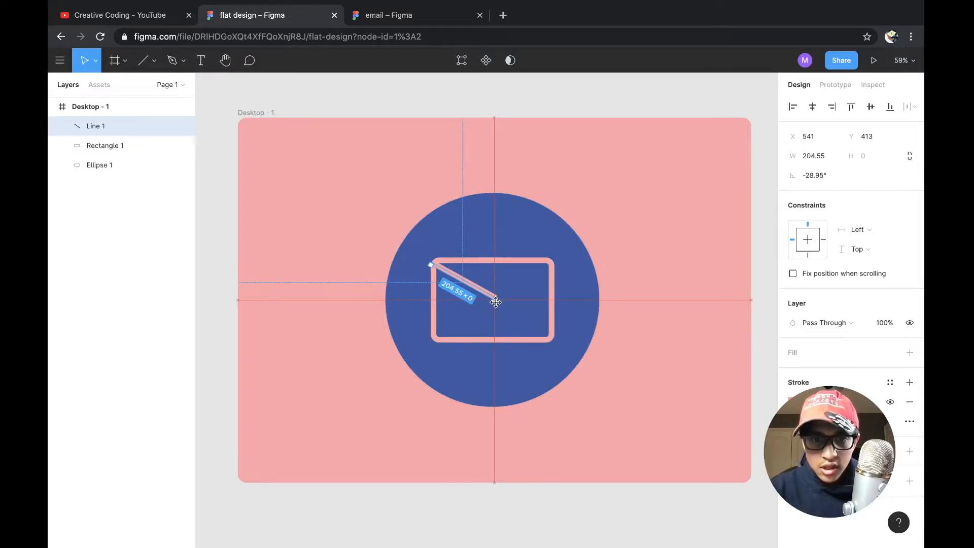
click(659, 97)
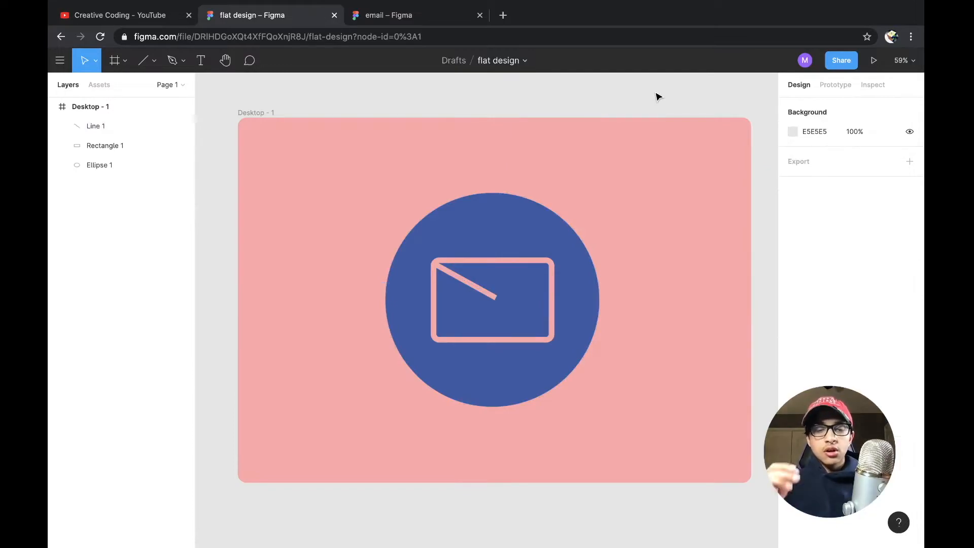
- Duplicate the flap line and angle the copy from the rectangle's upper-right corner to the first line's inner end, about 183 long
click(477, 288)
key(ctrl+c)
key(ctrl+v)
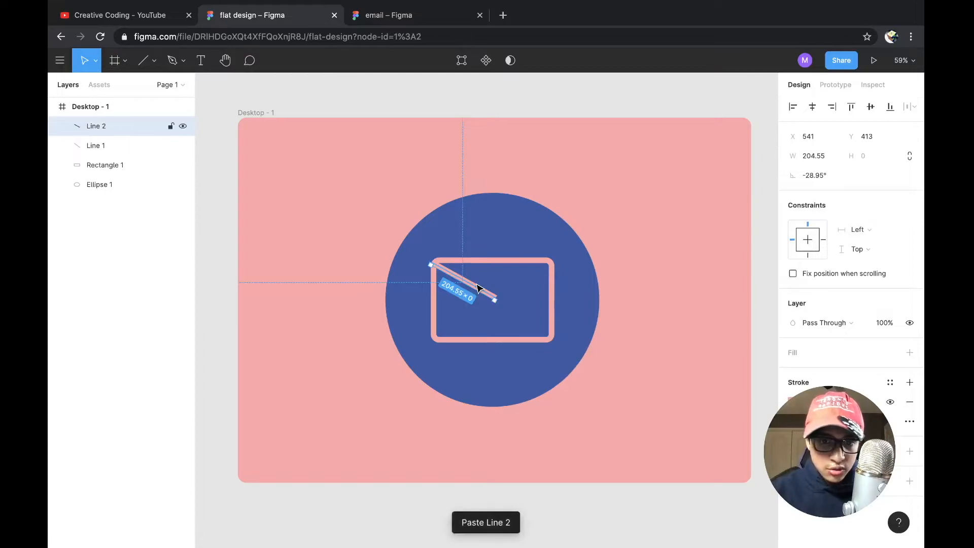
drag(475, 296, 521, 297)
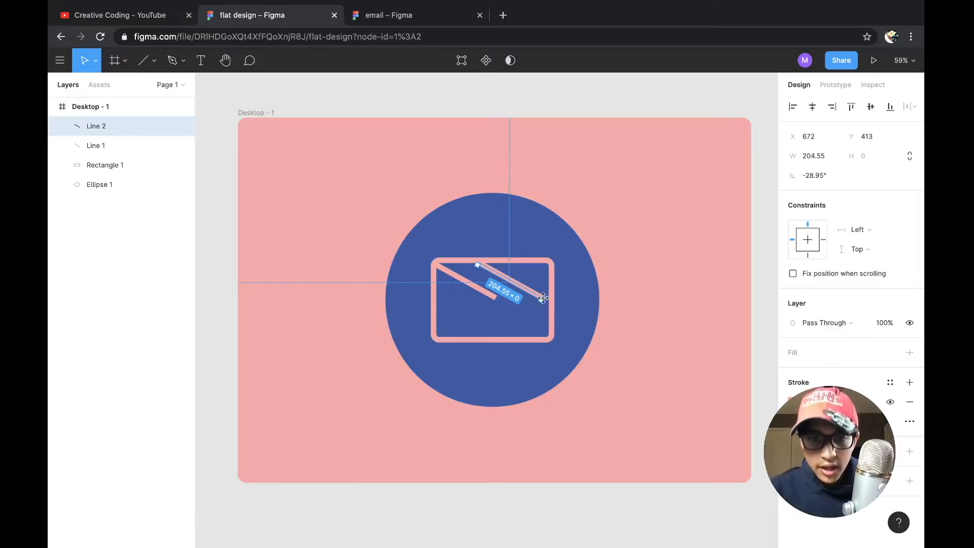
mouse_move(537, 296)
mouse_down()
mouse_move(542, 263)
mouse_move(555, 285)
mouse_move(537, 321)
mouse_move(547, 331)
mouse_move(541, 286)
mouse_up()
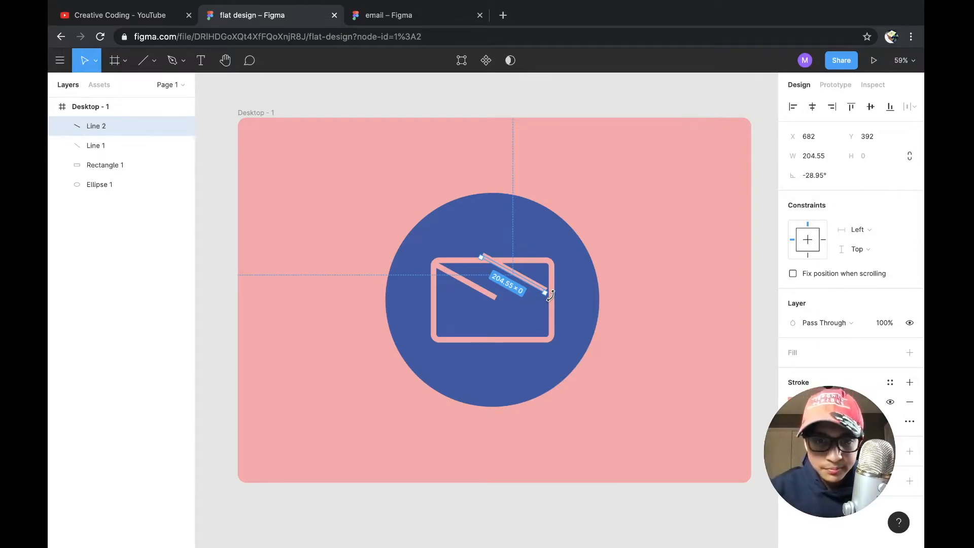
drag(550, 296, 493, 296)
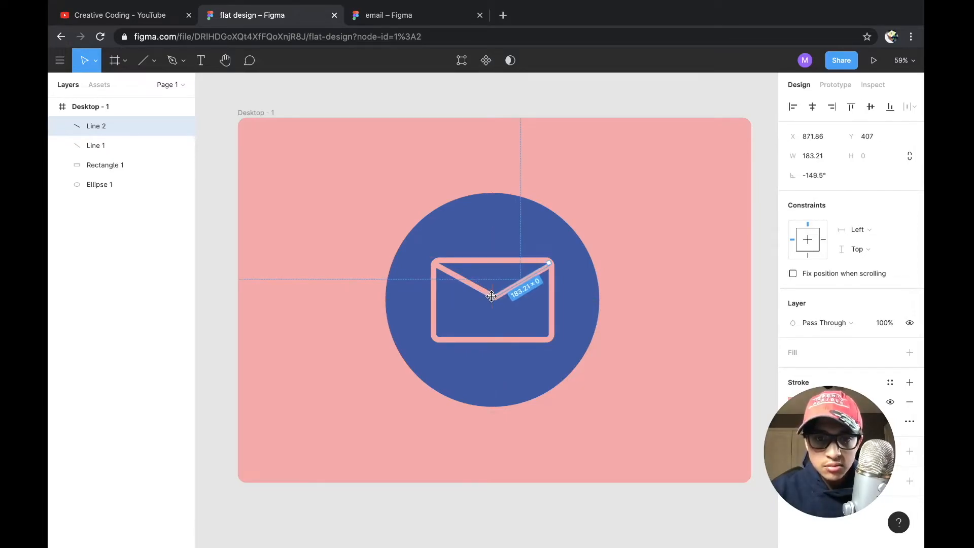
click(752, 208)
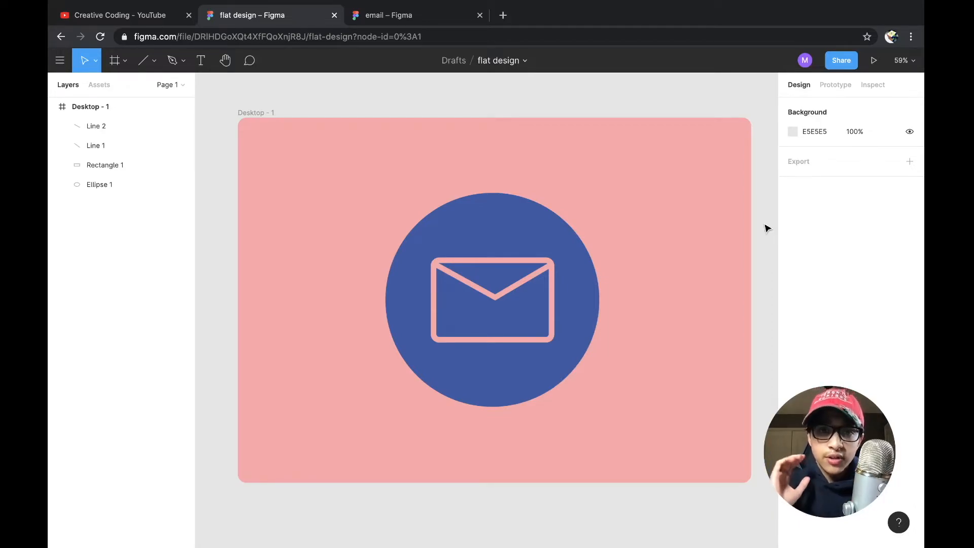
- Shorten the left flap line to about 199 so its inner end sits on the circle's centre
click(459, 279)
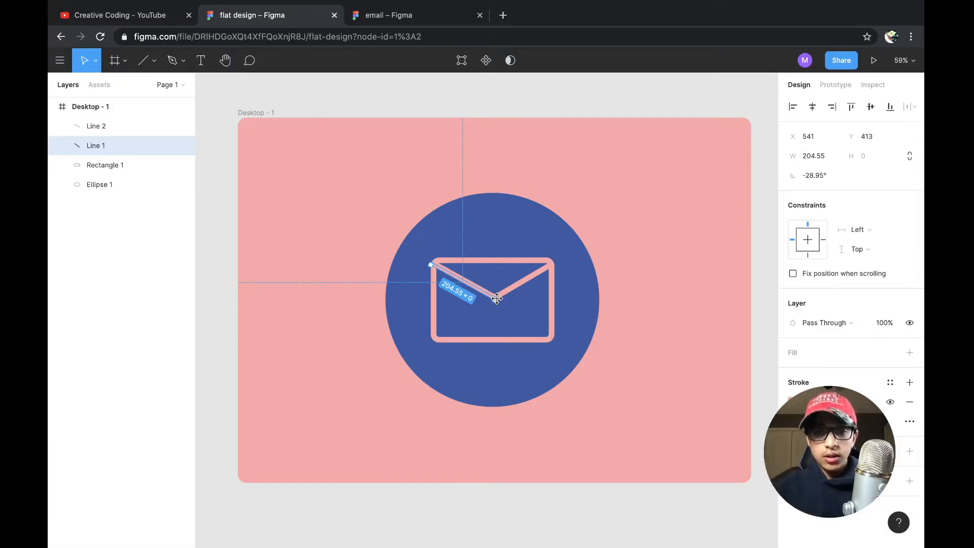
drag(496, 299, 493, 299)
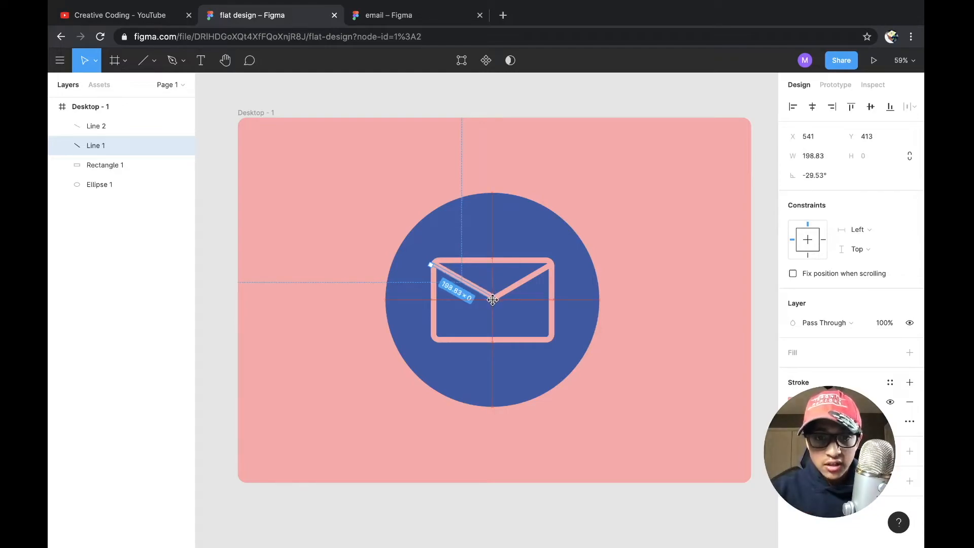
click(775, 212)
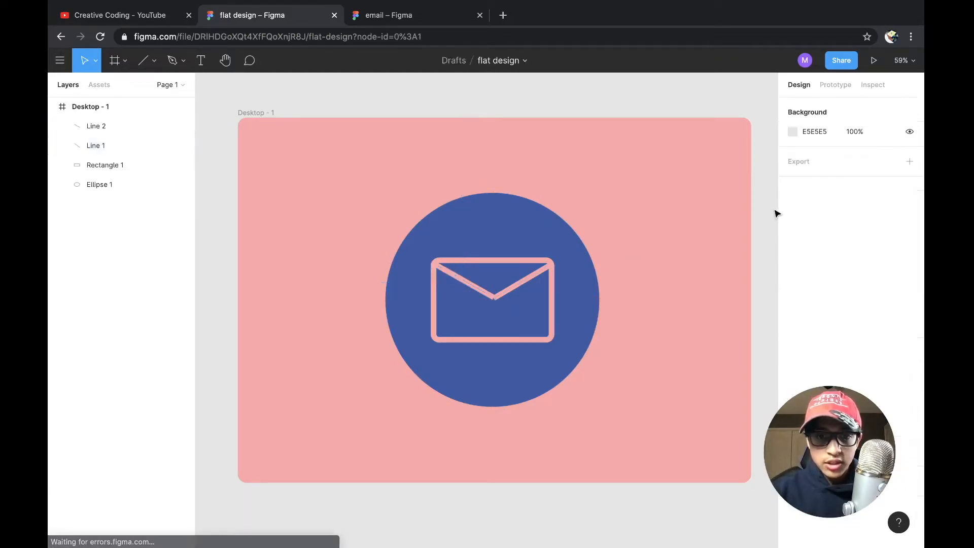
- Fine-tune the right flap line's inner end to meet the left line at the flap's tip, making it about 180 long
click(497, 296)
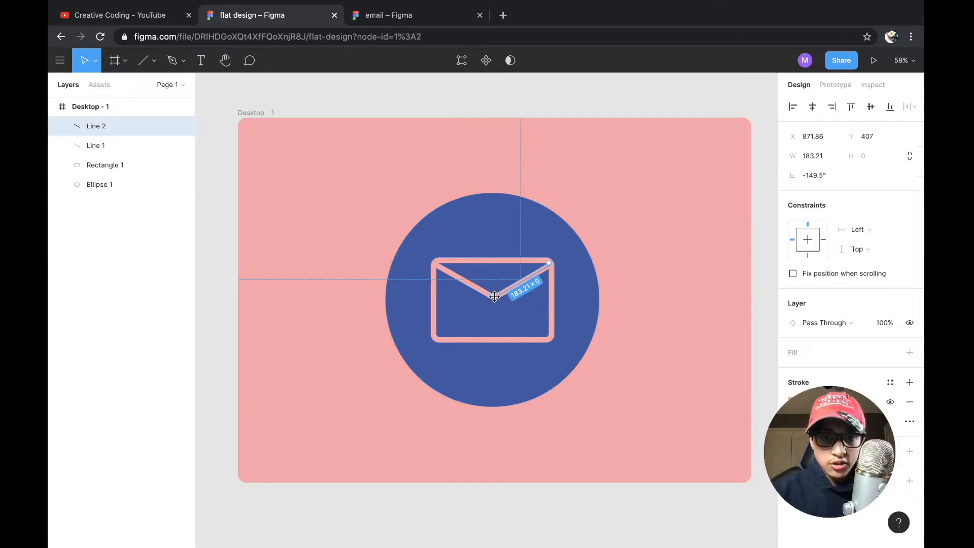
drag(493, 295, 492, 296)
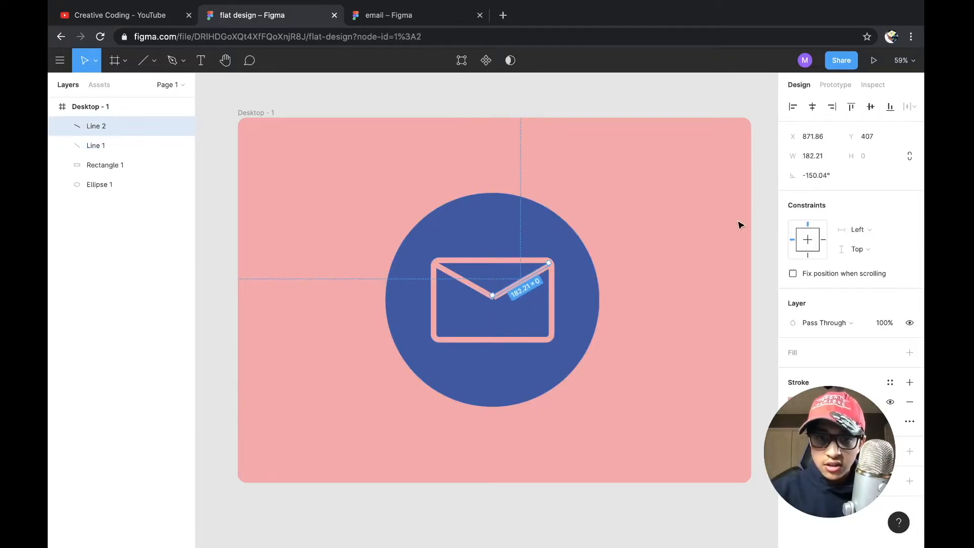
click(759, 231)
click(505, 289)
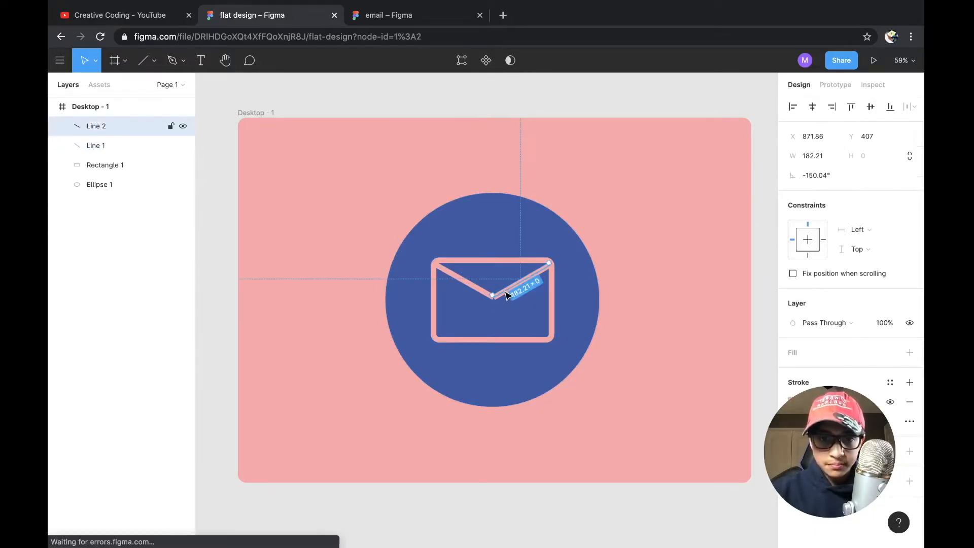
drag(496, 296, 492, 294)
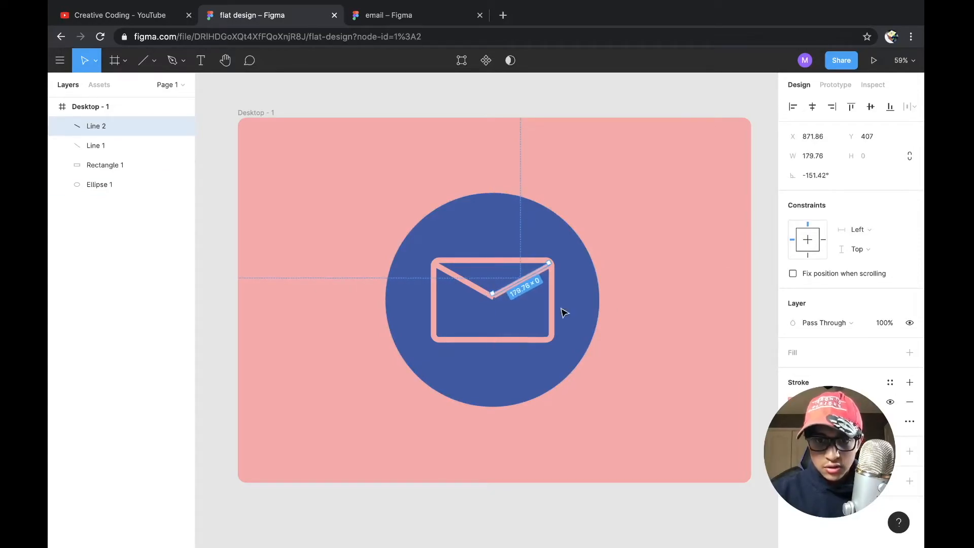
drag(492, 297, 493, 294)
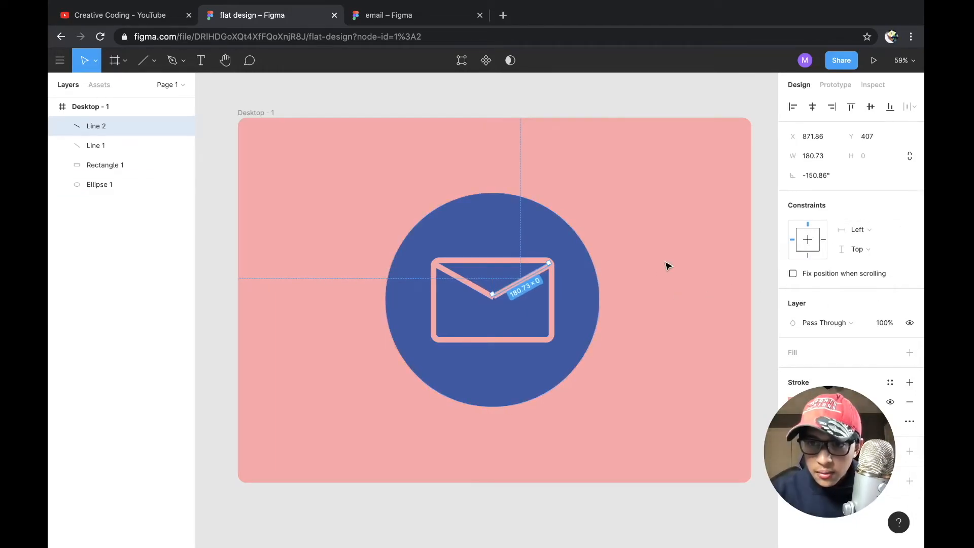
drag(495, 297, 492, 293)
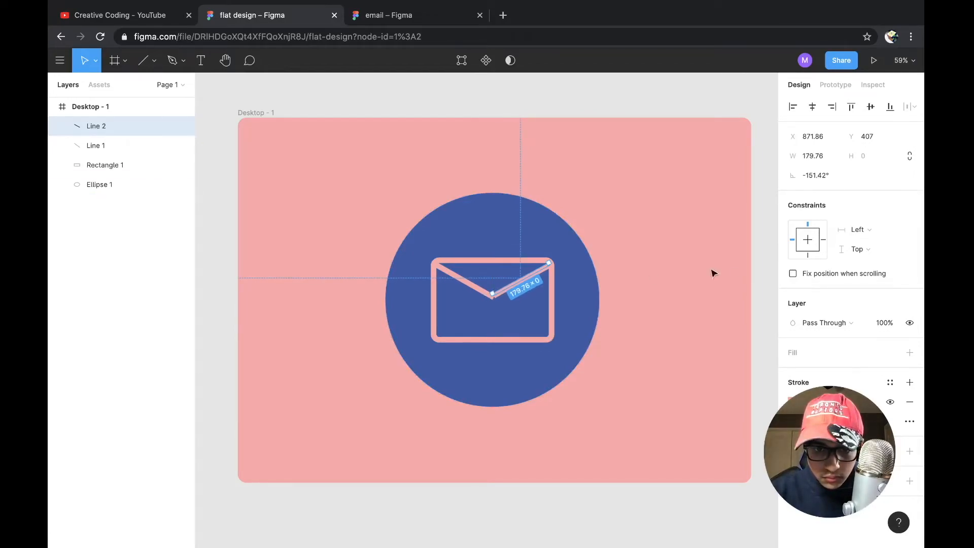
- Extend the right flap line's inner end to about 182 long and adjust the left line's inner end to meet it
click(754, 274)
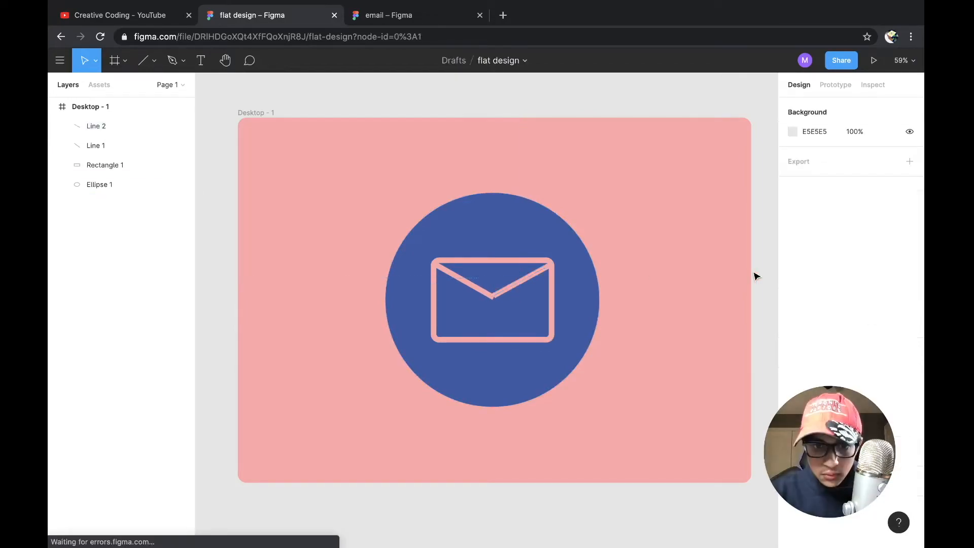
click(509, 294)
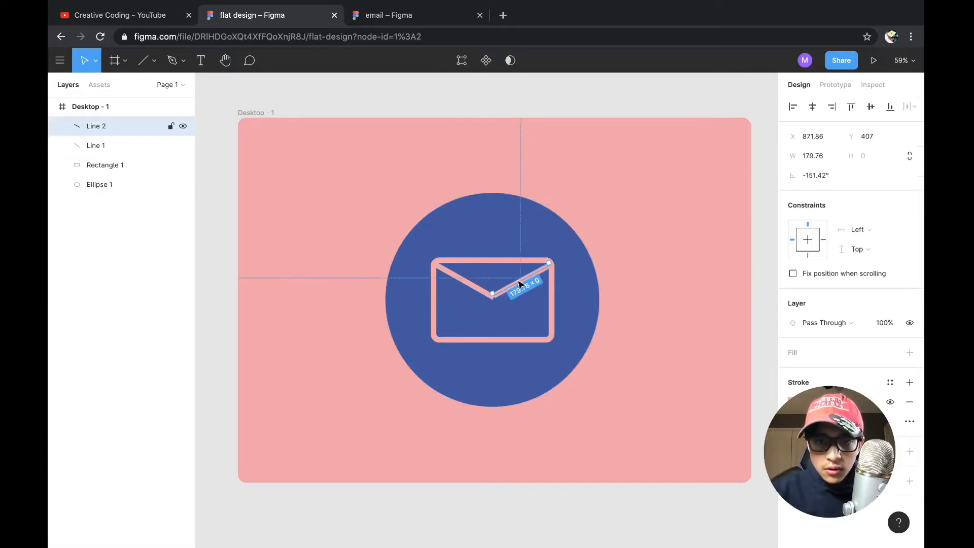
drag(495, 295, 492, 295)
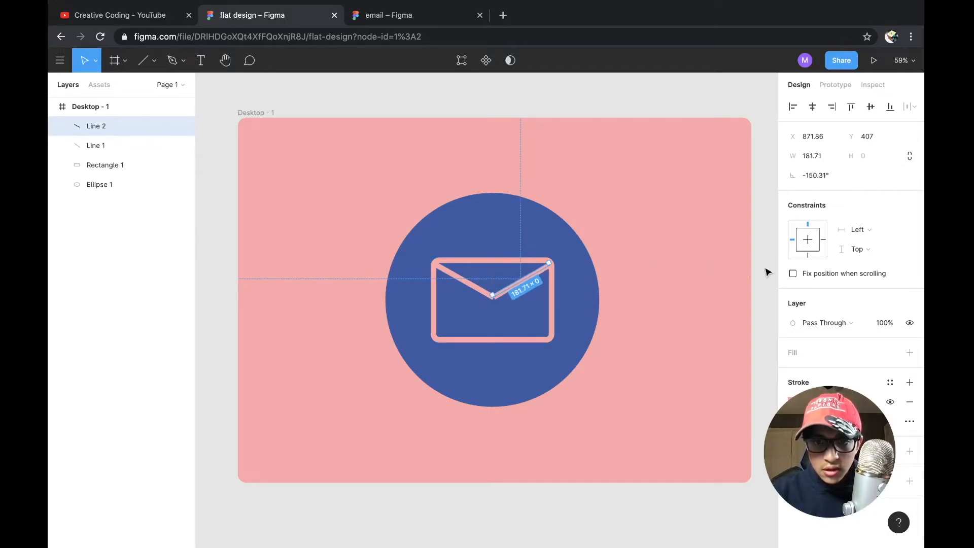
click(485, 293)
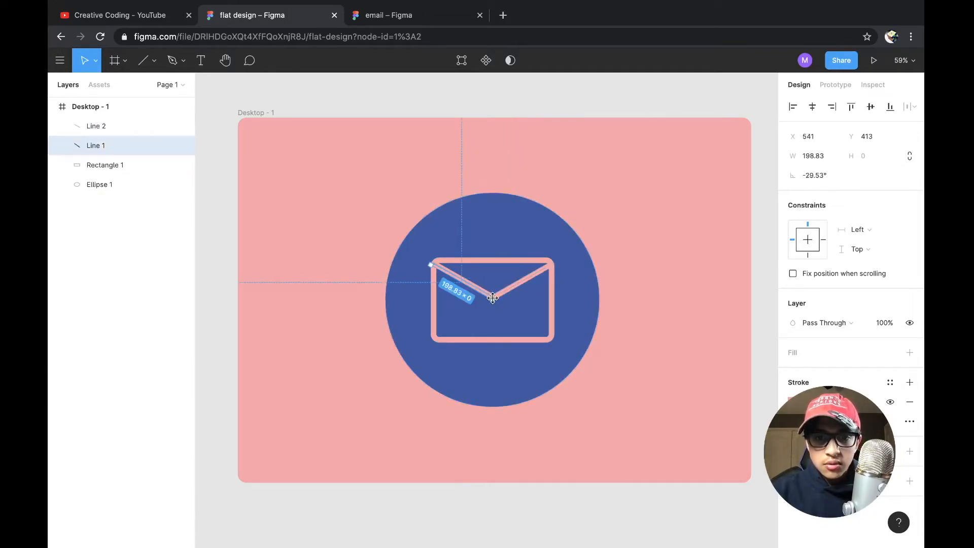
click(756, 277)
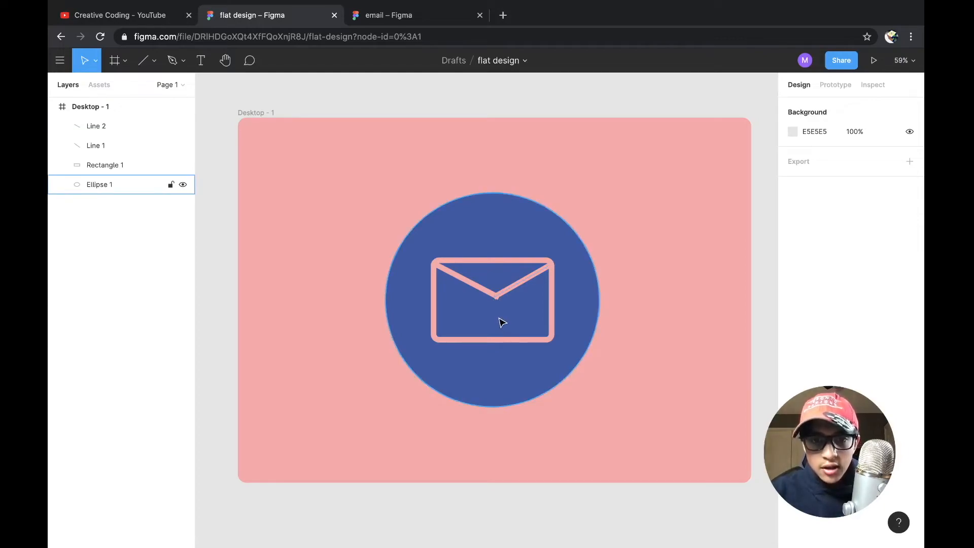
- Reposition the left flap line to X 532, Y 410 and the right one to X 877.86, Y 406 so they meet at the tip
scroll(501, 323, up, 3)
scroll(501, 324, up, 5)
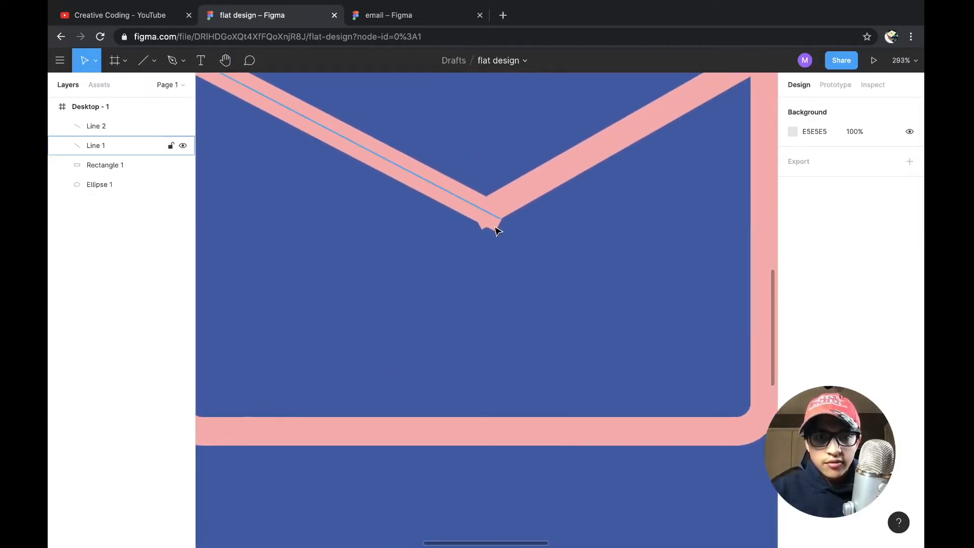
drag(524, 203, 536, 205)
drag(442, 185, 429, 181)
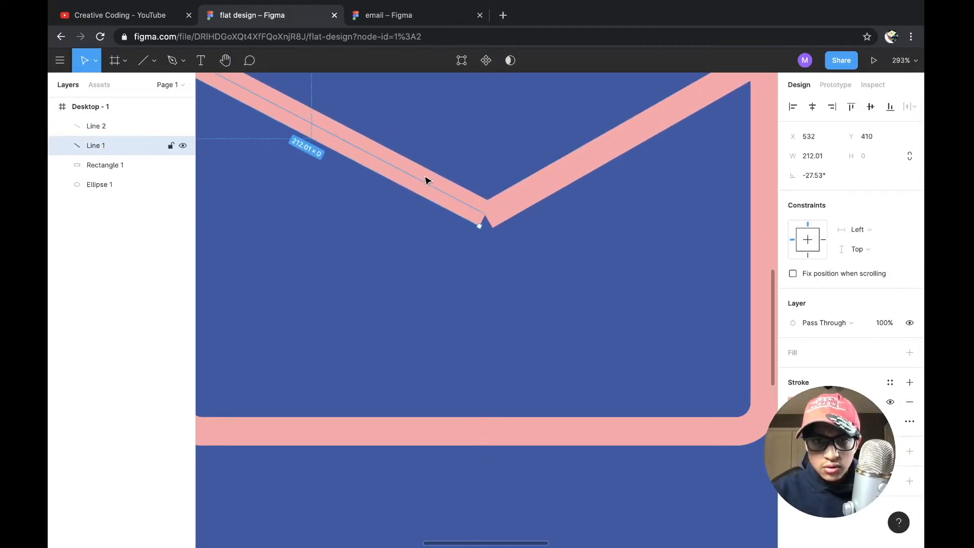
drag(551, 198, 543, 196)
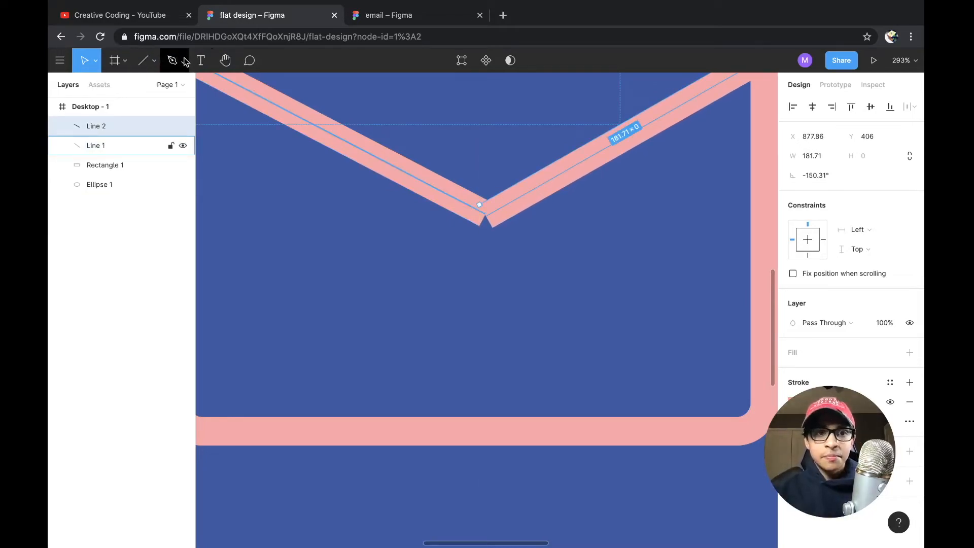
- Draw a 13 by 10 triangle over the gap beneath the flap's tip
click(154, 61)
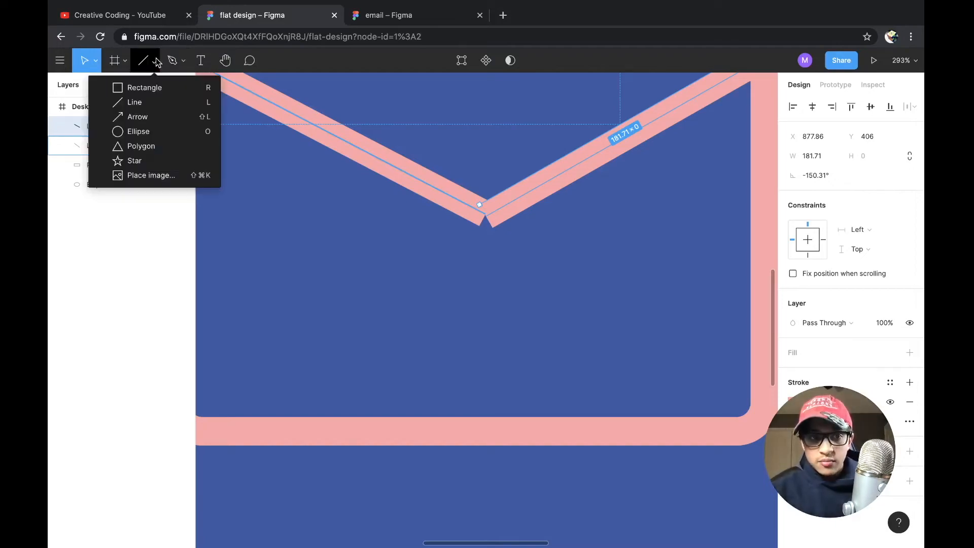
click(143, 146)
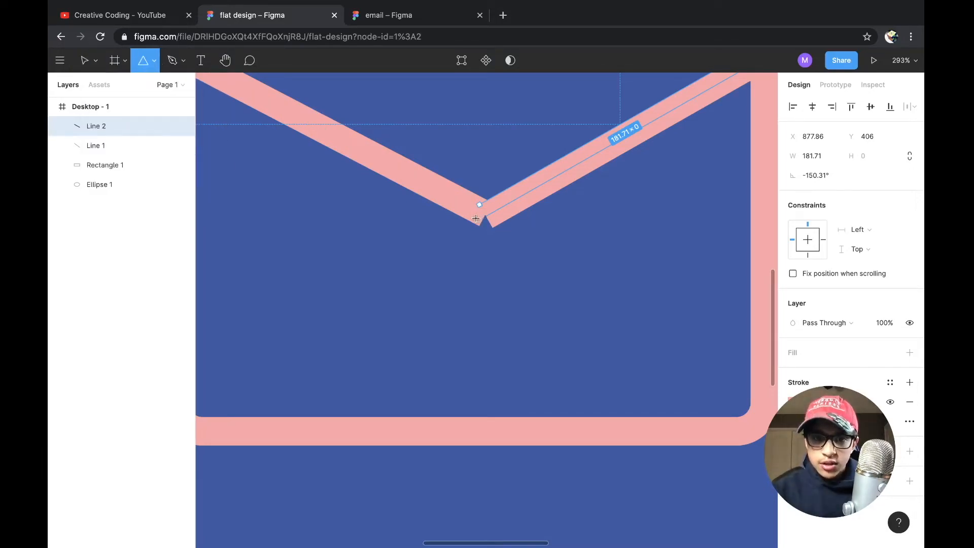
drag(472, 213, 496, 234)
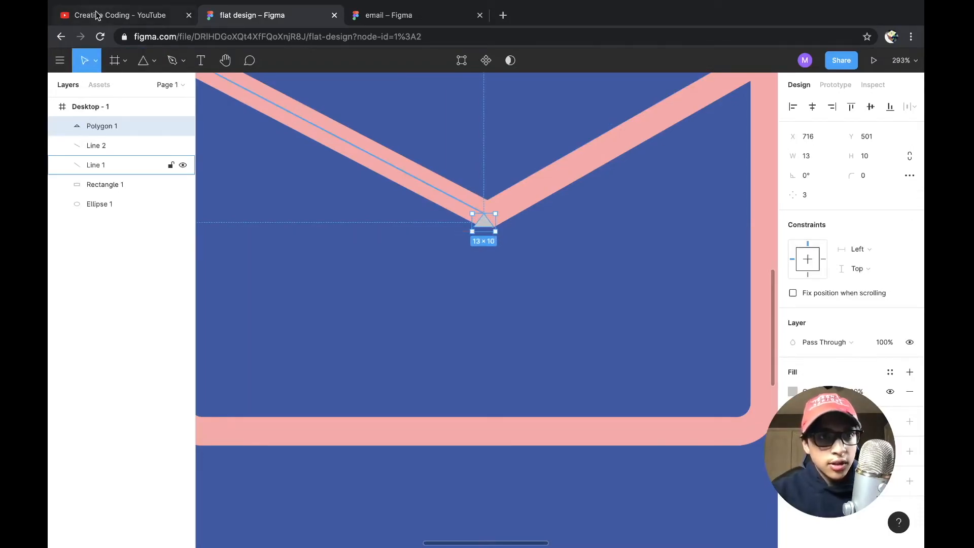
- Fill the small triangle with the document's pink FFA7A7 and nudge it to X 717, Y 501
click(793, 392)
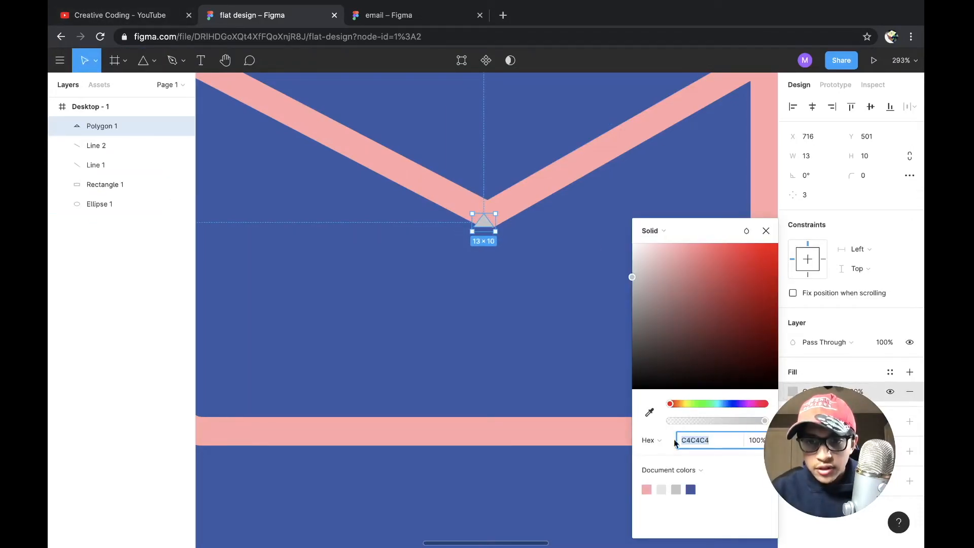
click(647, 489)
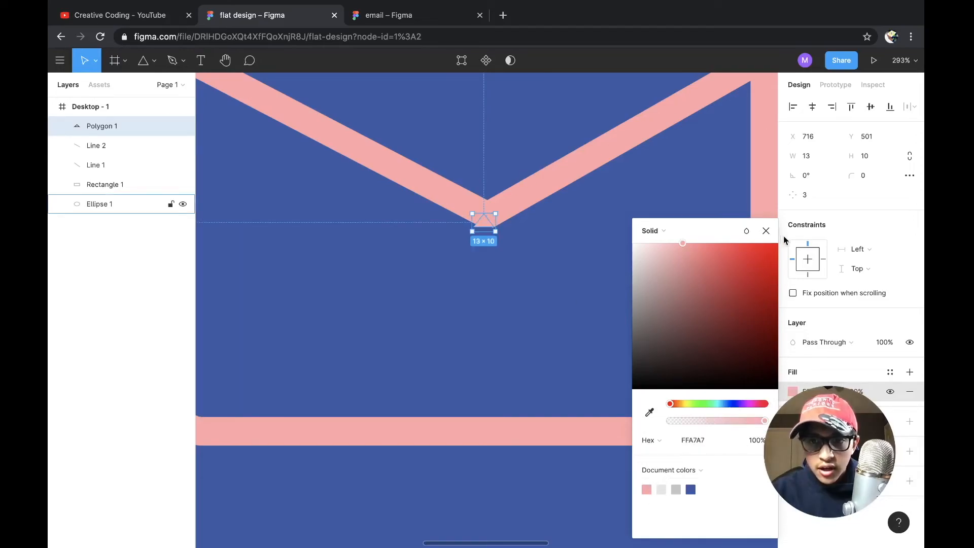
click(767, 232)
mouse_move(493, 228)
mouse_down()
mouse_move(485, 220)
mouse_move(491, 227)
mouse_up()
- Pull the left flap line's outer end inside the envelope's upper-left corner, making the line about 193 long
scroll(609, 406, down, 10)
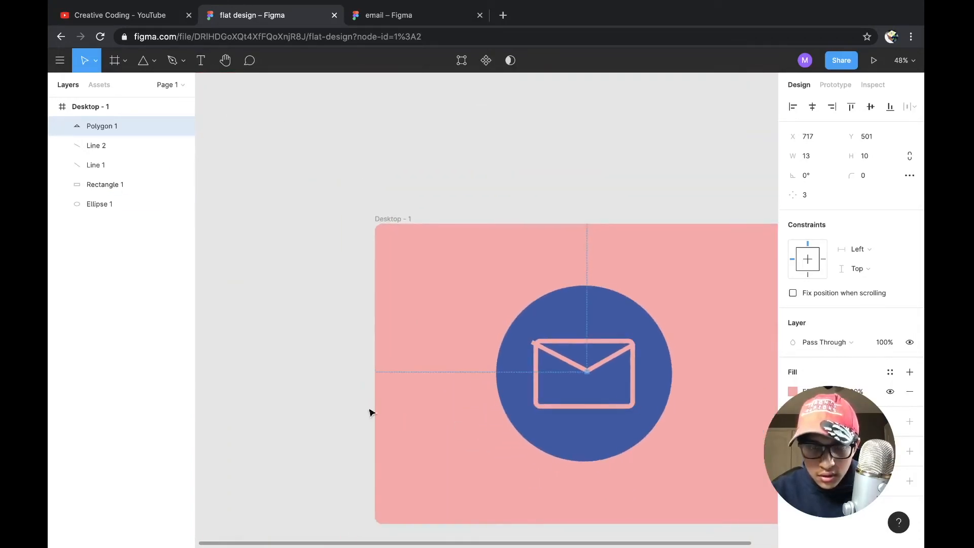
click(316, 400)
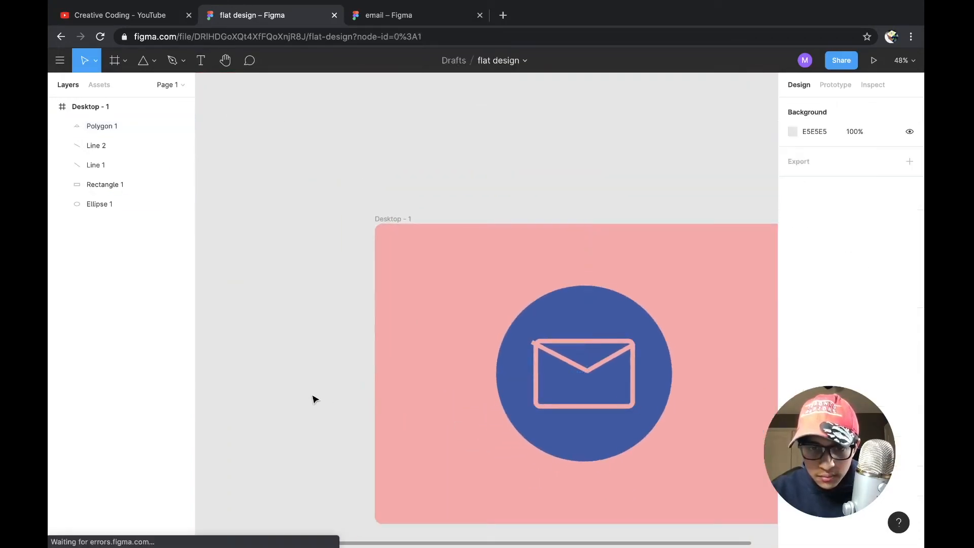
scroll(446, 383, right, 3)
drag(493, 344, 472, 333)
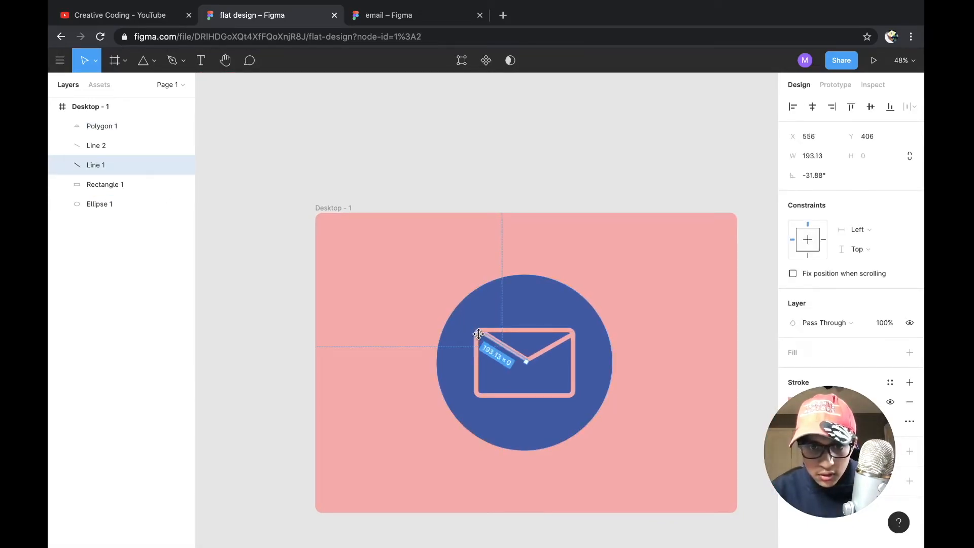
click(648, 169)
- Pull the right flap line's outer end inside the envelope's upper-right corner, making the line about 169 long
drag(566, 338, 569, 331)
click(611, 178)
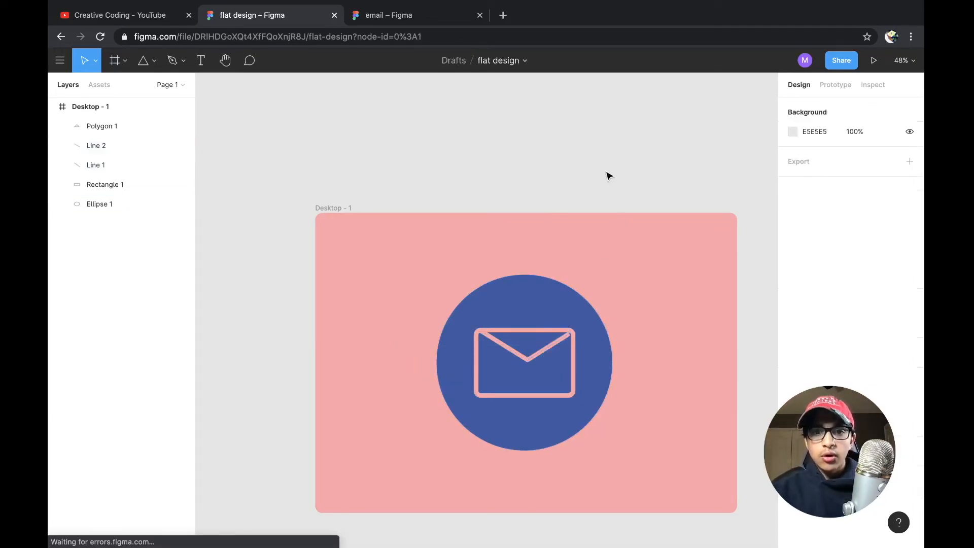
click(551, 349)
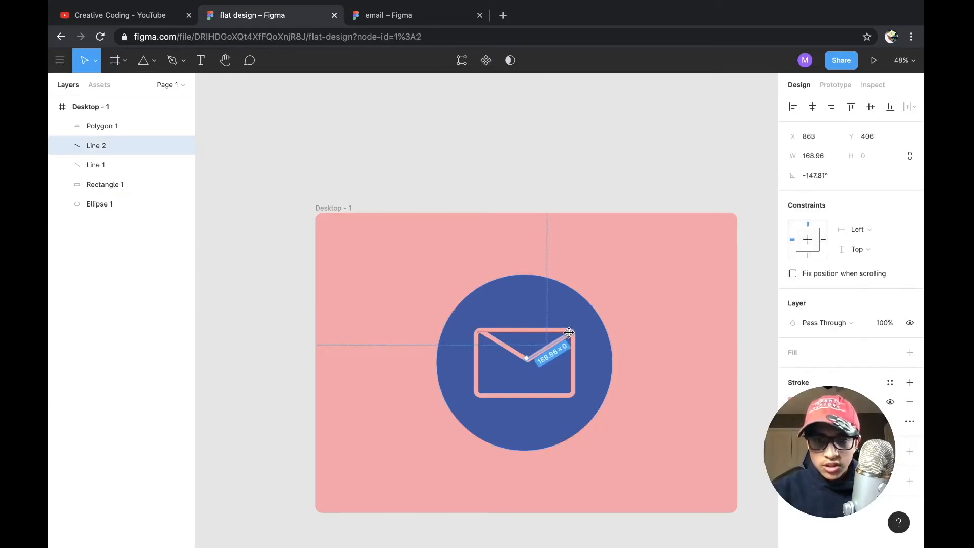
click(629, 196)
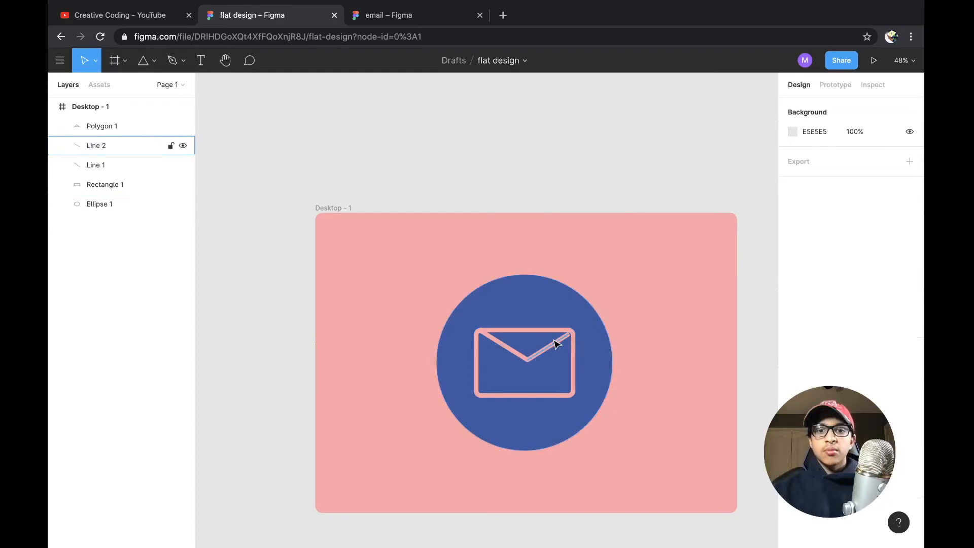
click(557, 339)
click(659, 197)
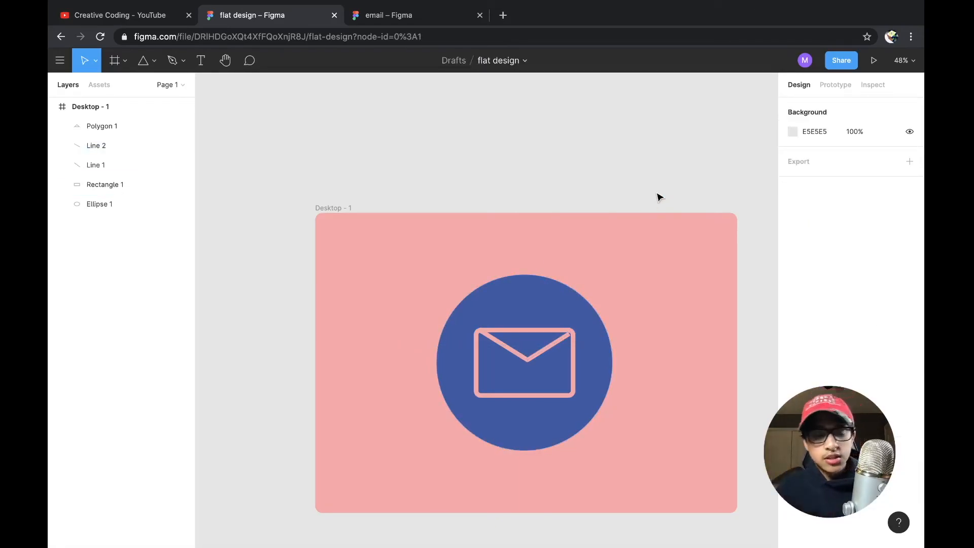
- Examine the flap's tip and the upper-right corner joint up close, and view the whole icon
scroll(658, 197, right, 3)
scroll(659, 197, down, 2)
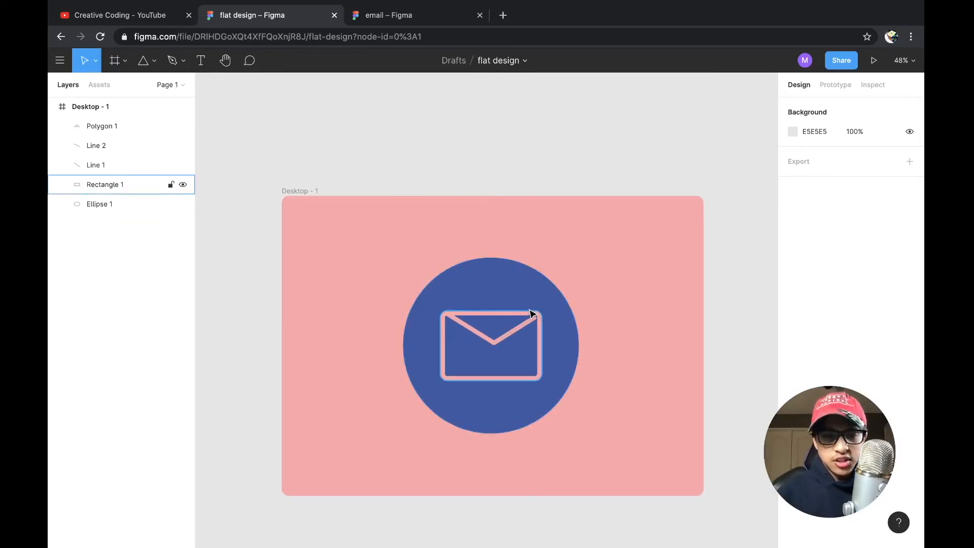
scroll(530, 313, up, 10)
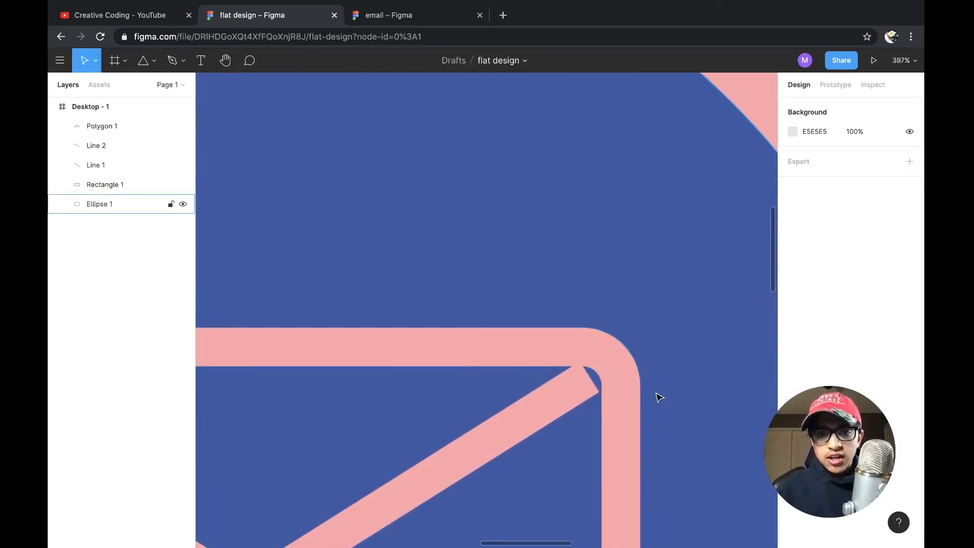
scroll(657, 395, down, 2)
scroll(658, 396, down, 2)
scroll(657, 396, left, 3)
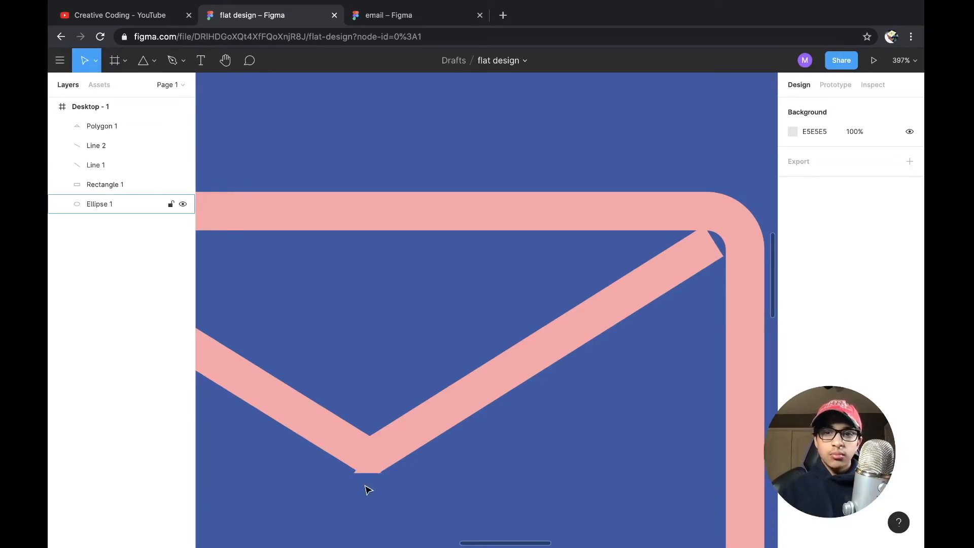
scroll(366, 489, down, 5)
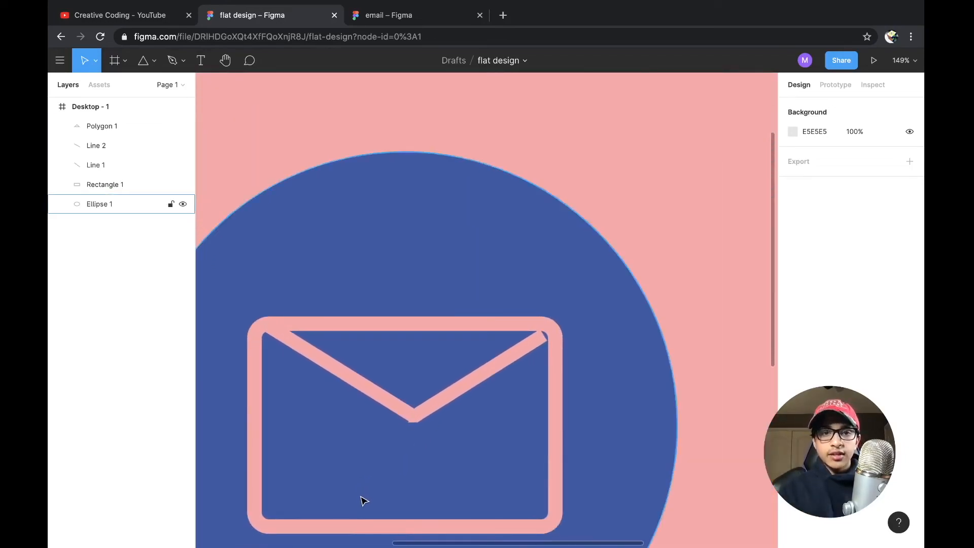
scroll(365, 506, down, 5)
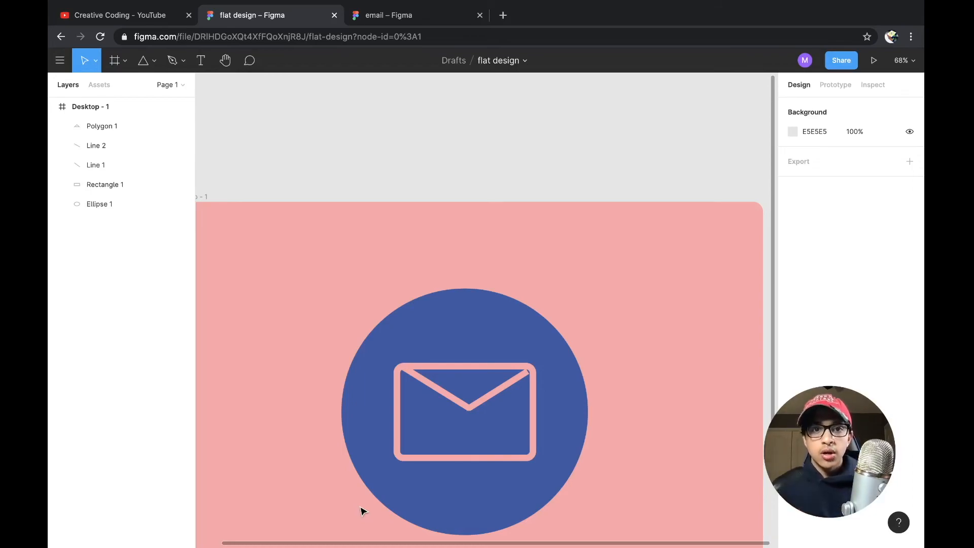
key(shift+1)
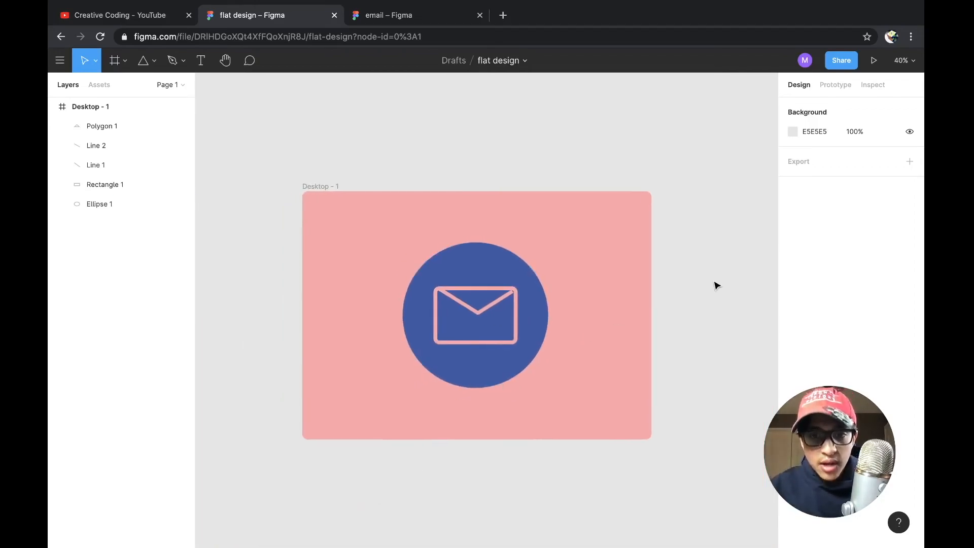
- Duplicate the whole email icon frame beside the original
click(339, 189)
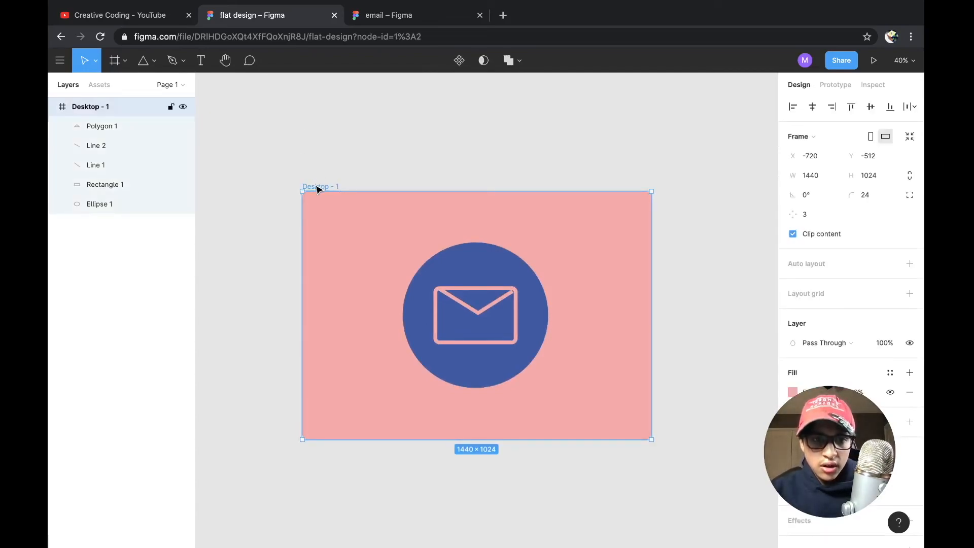
key(ctrl+c)
key(ctrl+v)
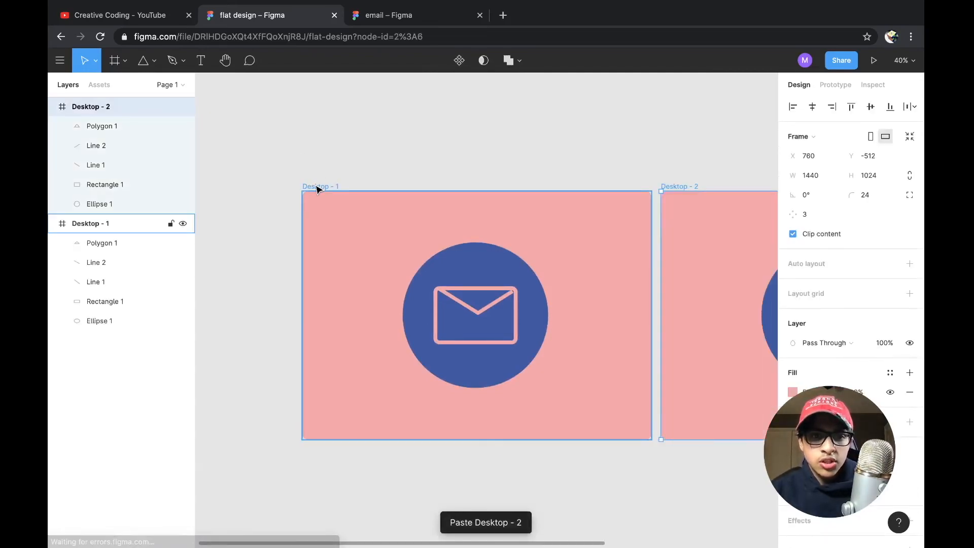
click(583, 205)
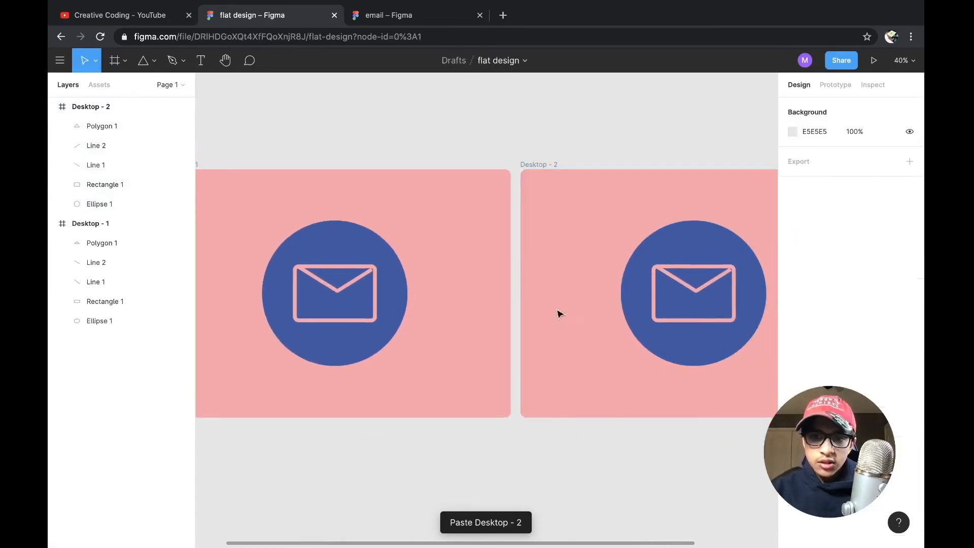
- Replace the pink of the duplicate frame's background and envelope with yellow FFE600
click(525, 164)
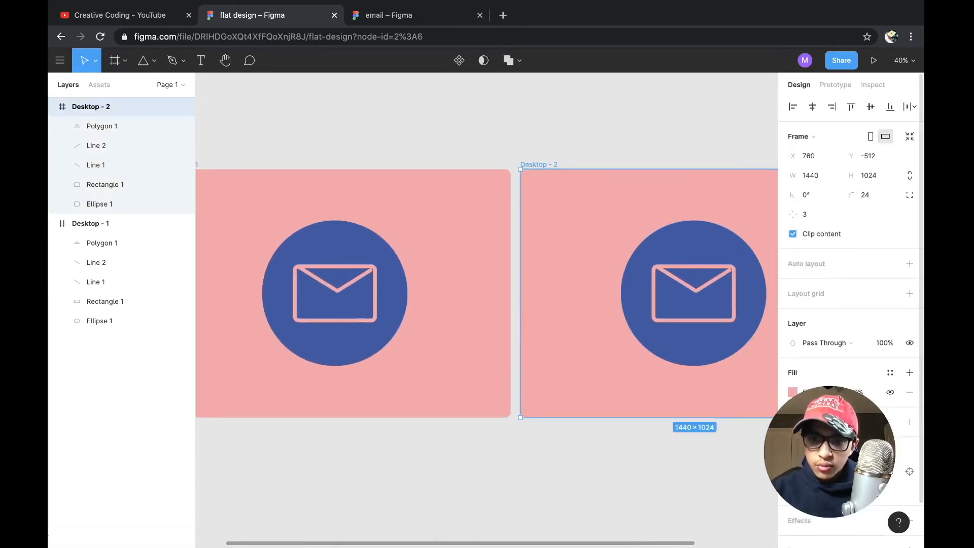
click(793, 392)
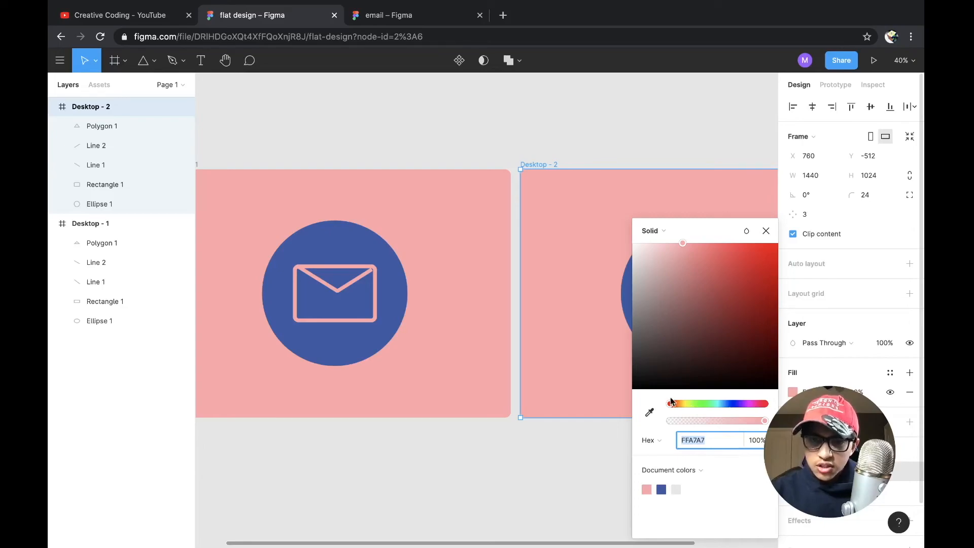
drag(707, 348, 845, 173)
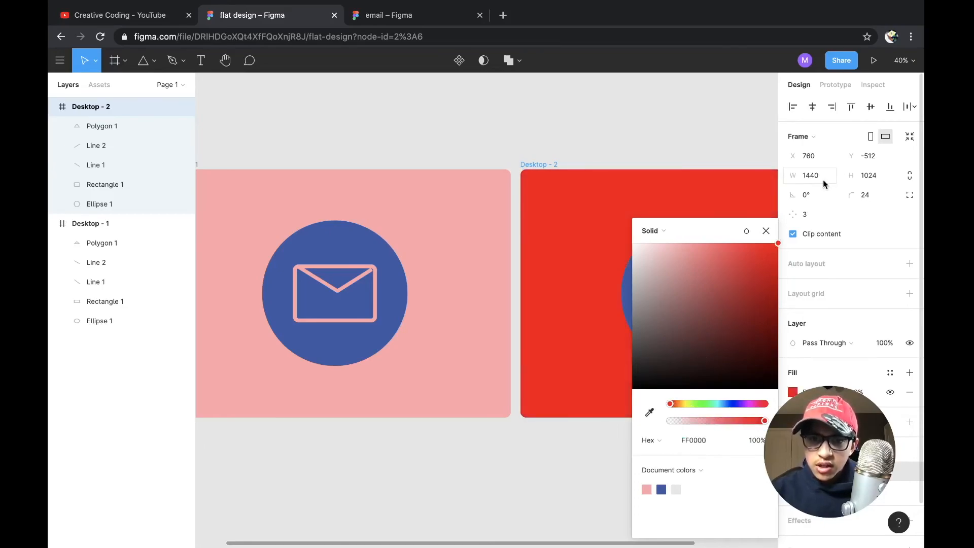
click(705, 293)
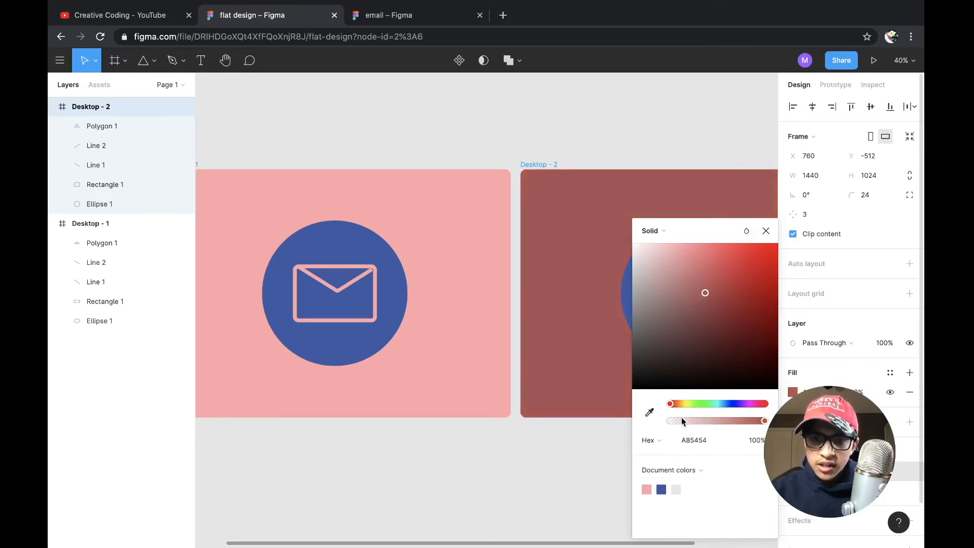
click(685, 403)
drag(705, 293, 884, 150)
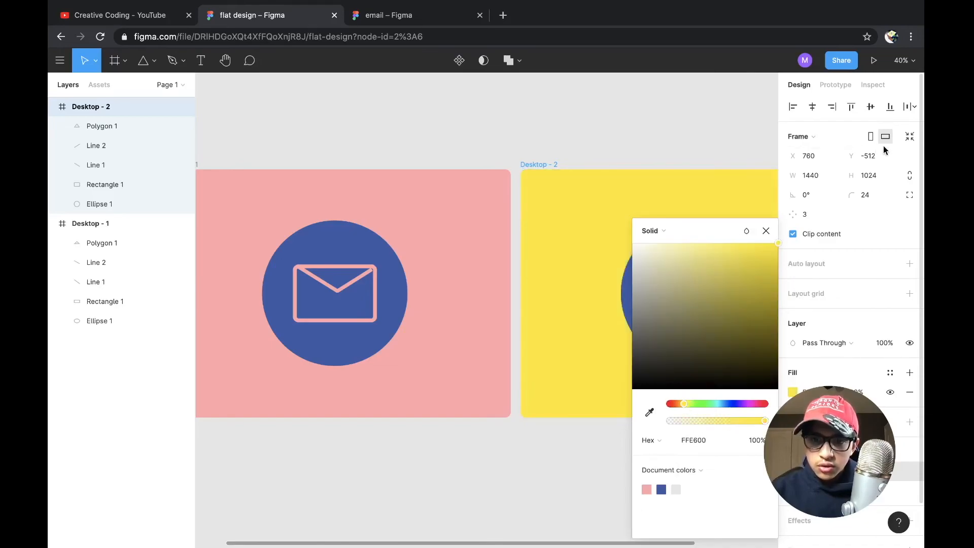
click(637, 134)
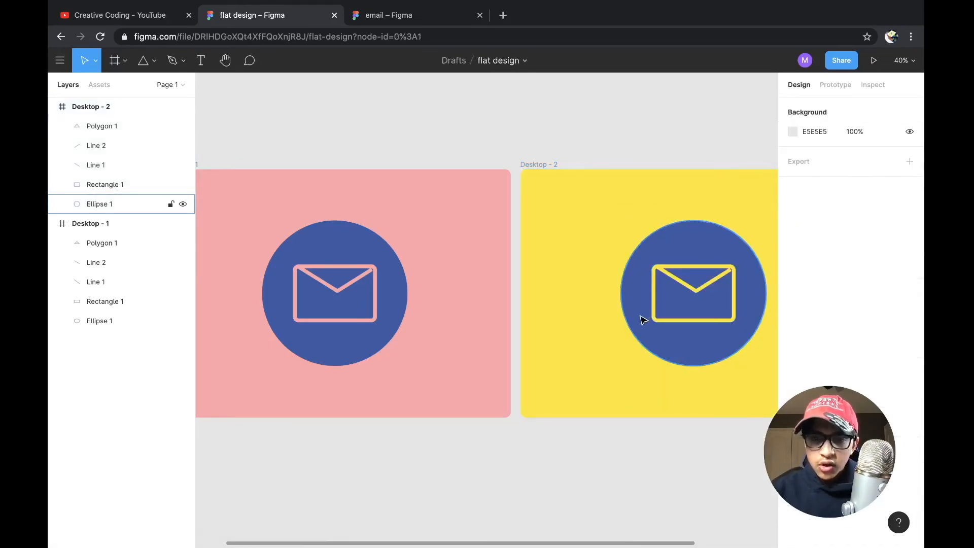
- Try other fill colours on the circle in the yellow frame, then restore its blue 3B59A7
scroll(643, 320, right, 3)
click(626, 330)
click(793, 372)
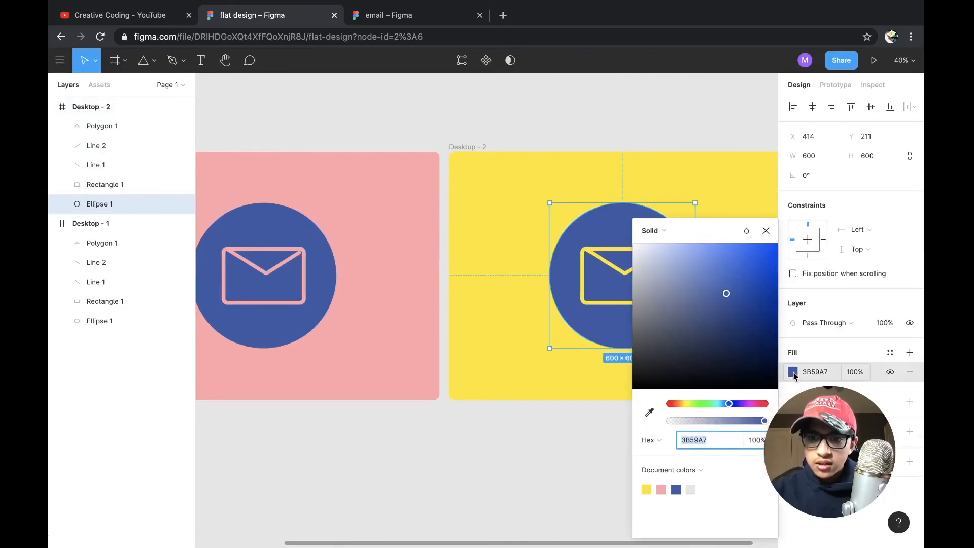
click(703, 403)
drag(736, 303, 679, 319)
click(735, 404)
click(671, 404)
click(779, 247)
drag(717, 281, 714, 302)
click(675, 489)
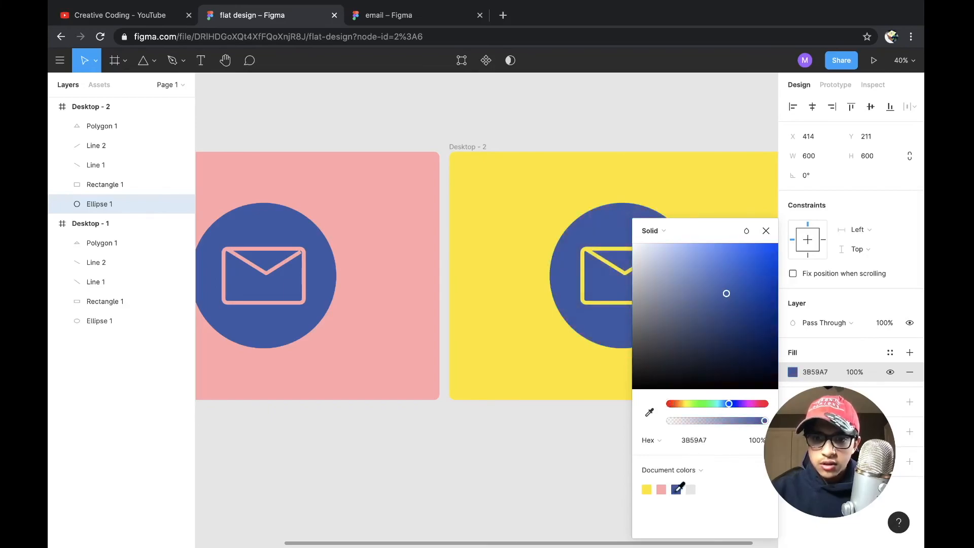
click(647, 98)
scroll(700, 162, left, 3)
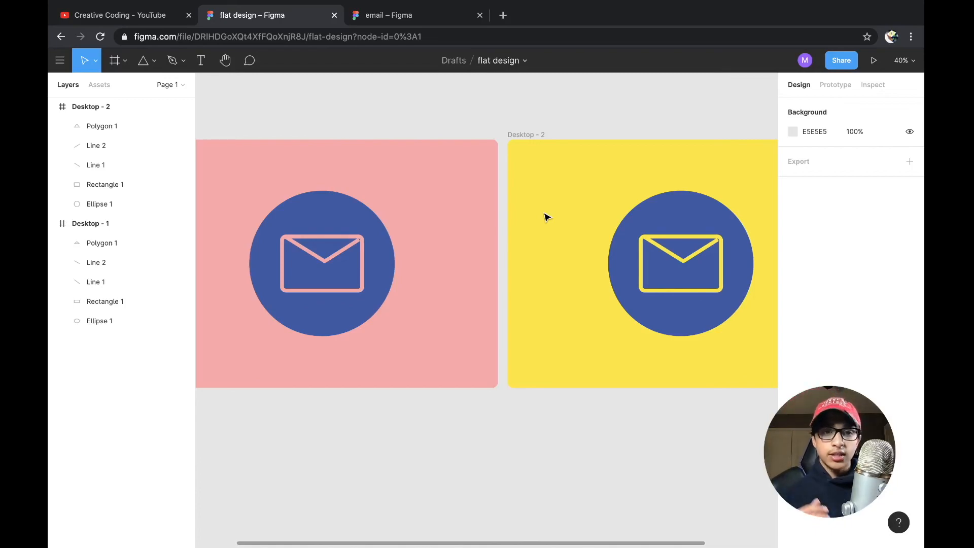
scroll(546, 217, down, 3)
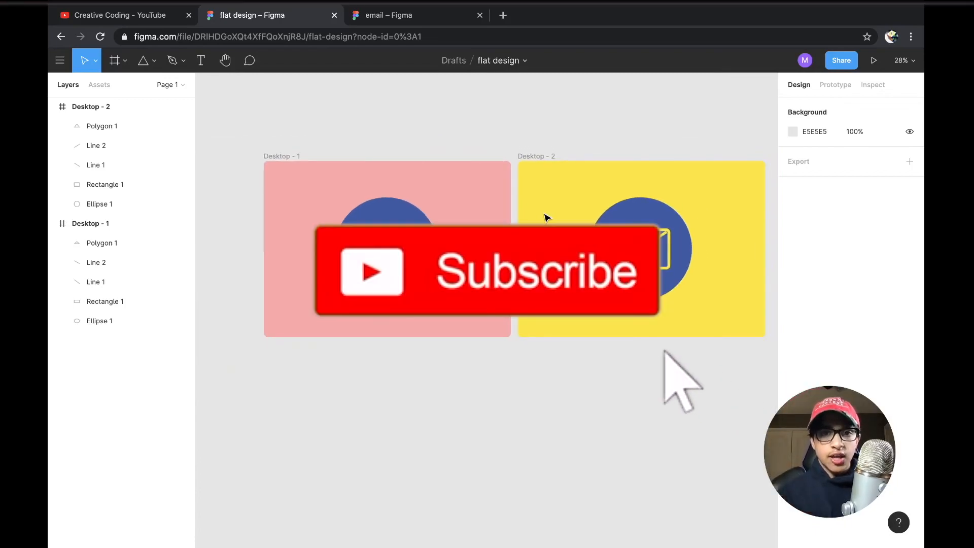